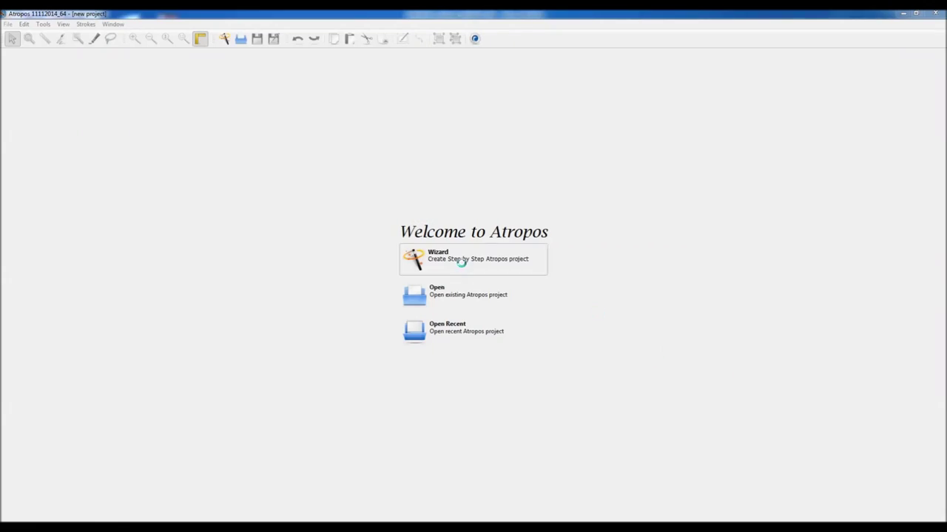
Start a new wizard project from the audrey-hepburn photo on drive D:
click(460, 262)
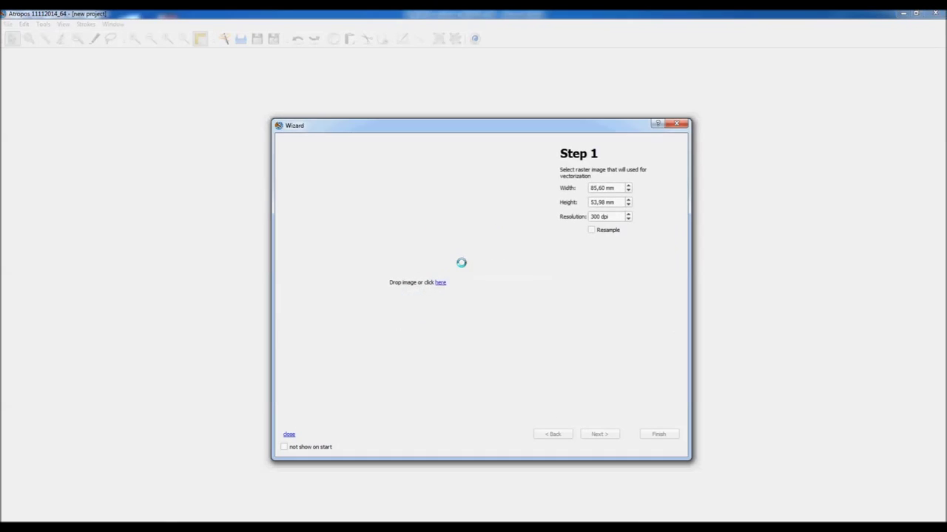
click(441, 280)
click(339, 336)
click(433, 204)
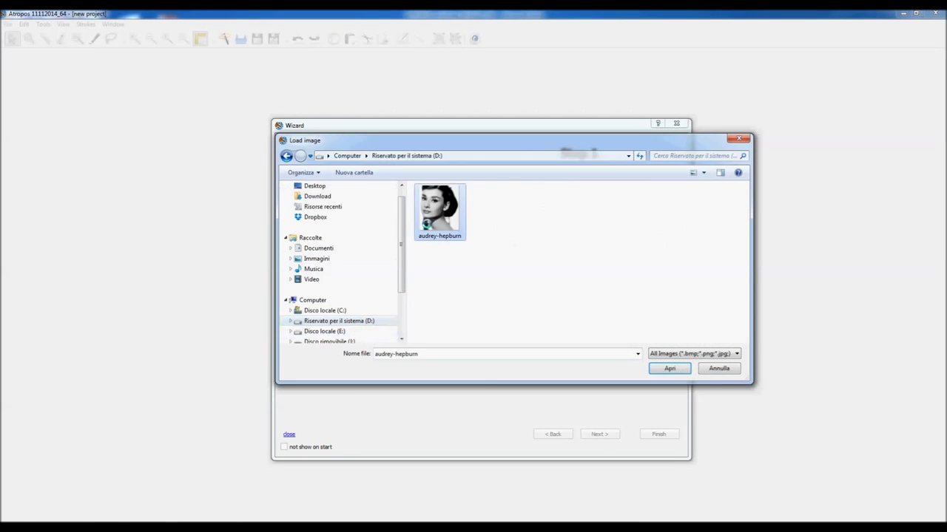
key(Return)
click(654, 436)
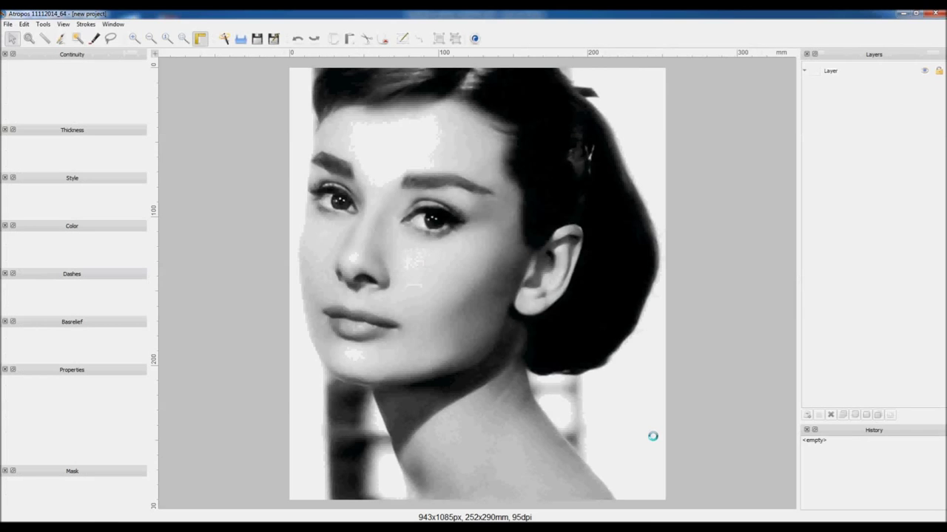
click(78, 38)
Draw a widened hatching rectangle over the face with 1.8 thickness and 2,000 mm interval
mouse_move(299, 102)
mouse_down()
mouse_move(545, 387)
mouse_move(532, 391)
mouse_up()
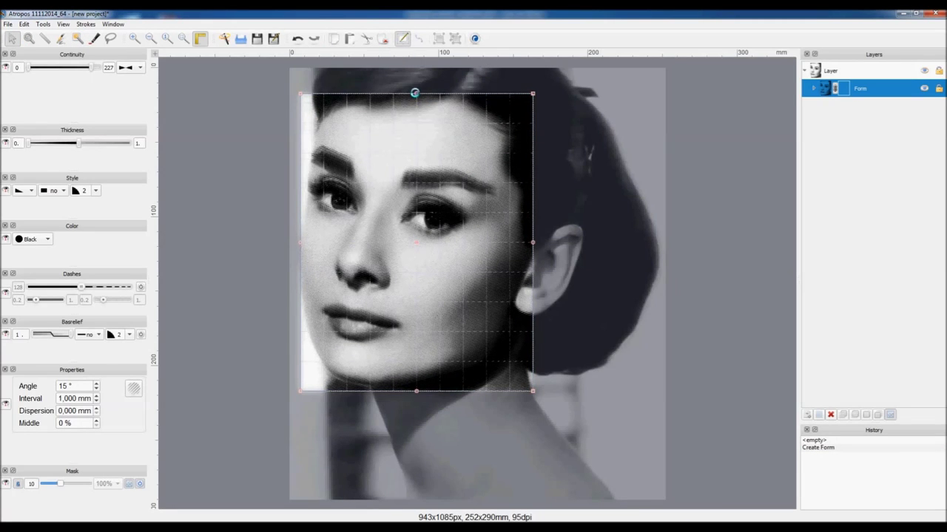
drag(297, 243, 292, 243)
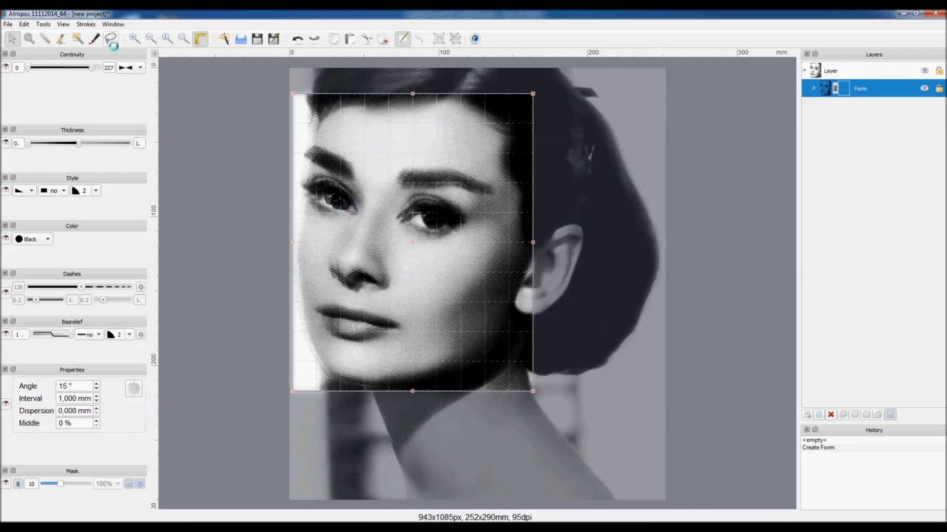
click(474, 40)
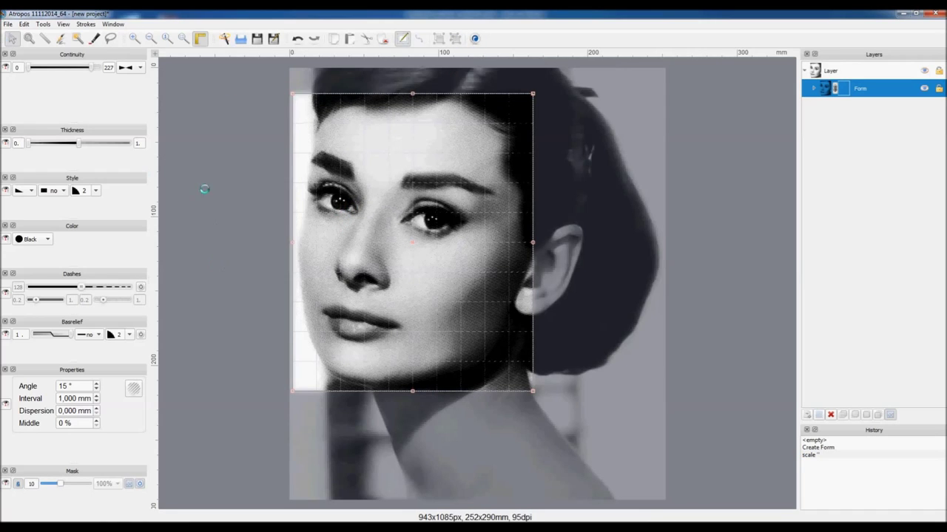
click(139, 143)
text(8)
drag(77, 398, 48, 400)
text(2,500)
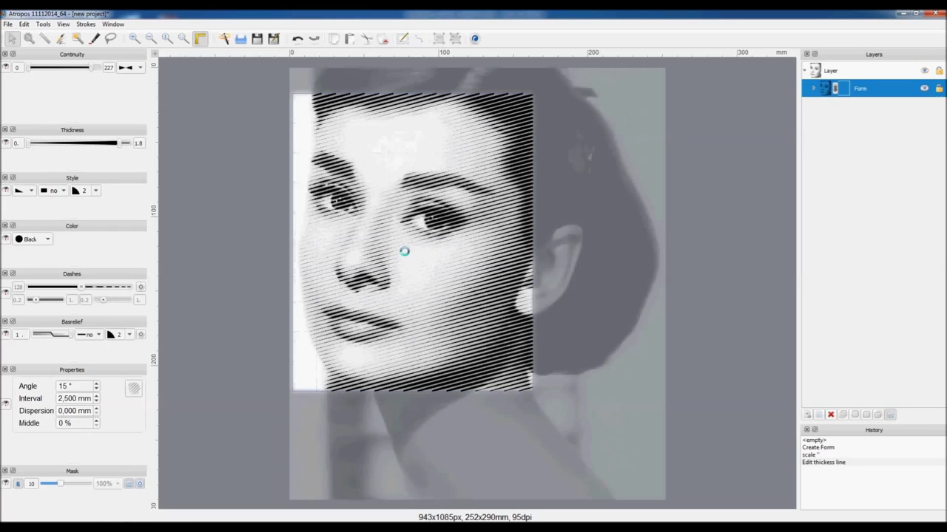
click(64, 398)
text(2,000)
key(Return)
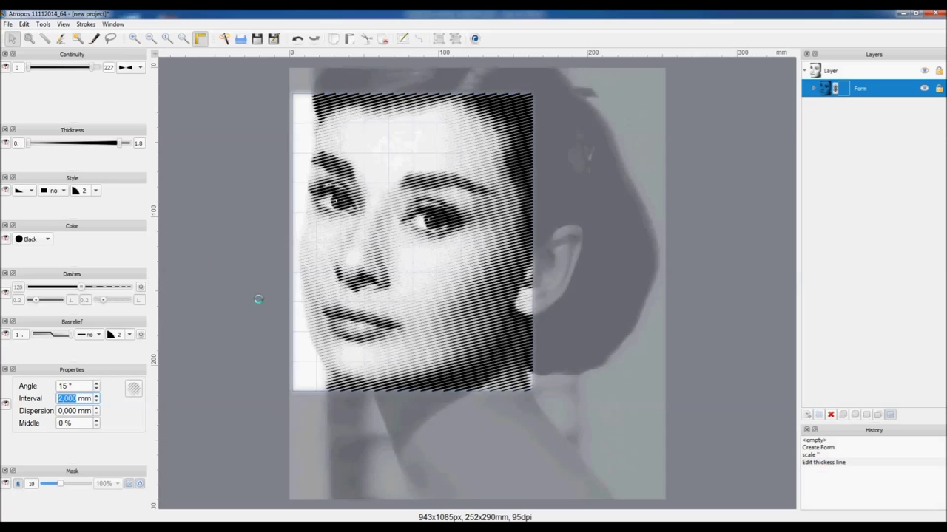
Mask the hatching off the right jaw, below the chin, and along the hair's side and top
click(94, 39)
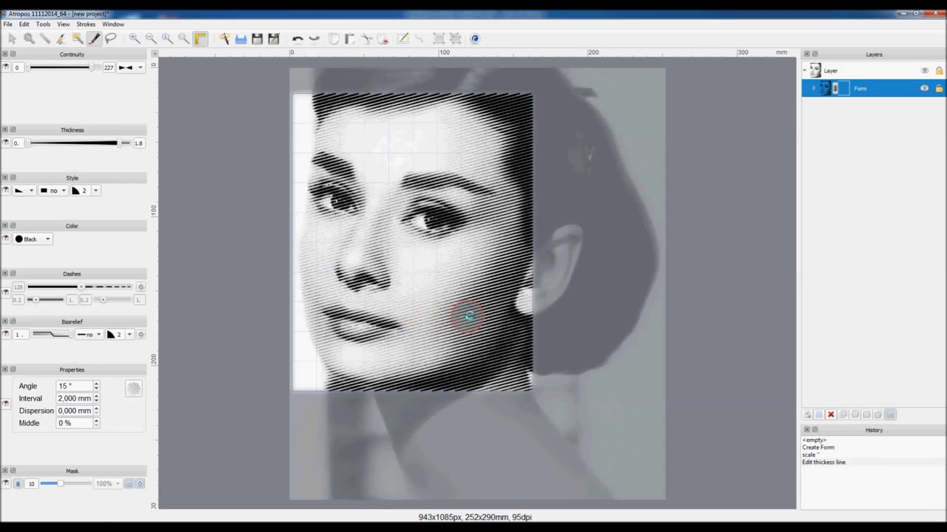
mouse_move(538, 290)
mouse_down()
mouse_move(492, 378)
mouse_move(541, 328)
mouse_up()
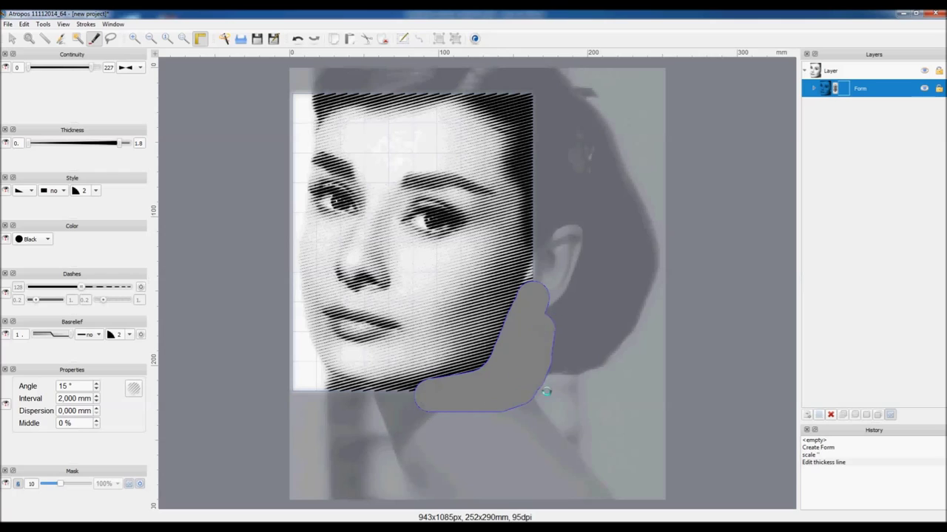
drag(304, 386, 435, 392)
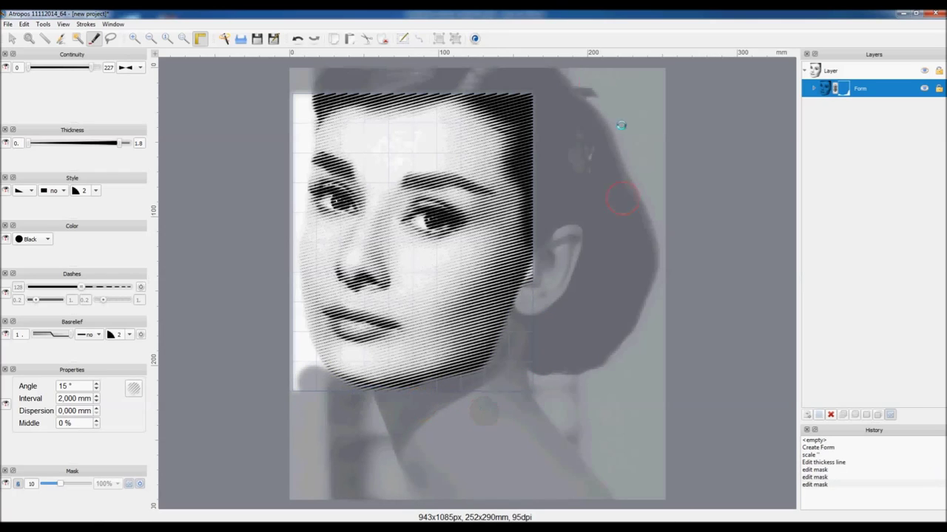
mouse_move(490, 88)
mouse_down()
mouse_move(542, 153)
mouse_move(544, 284)
mouse_up()
drag(473, 82, 263, 136)
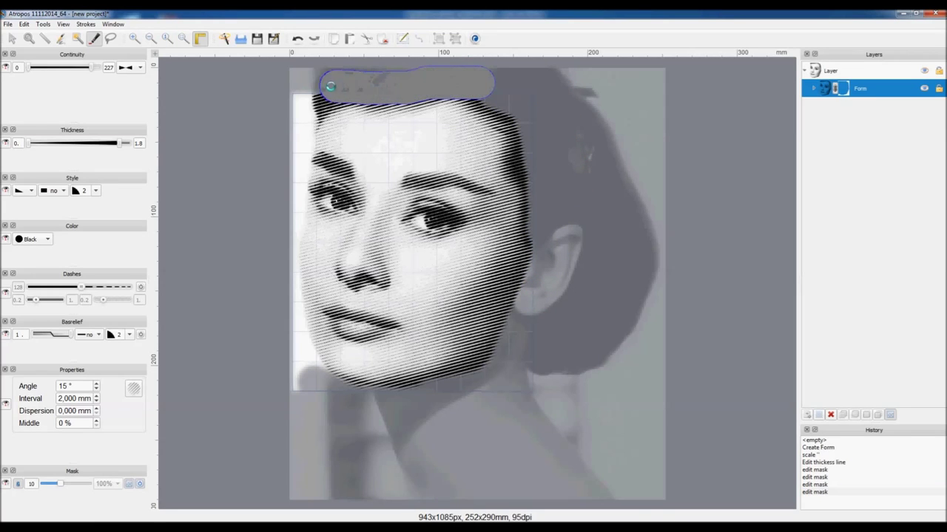
key(Escape)
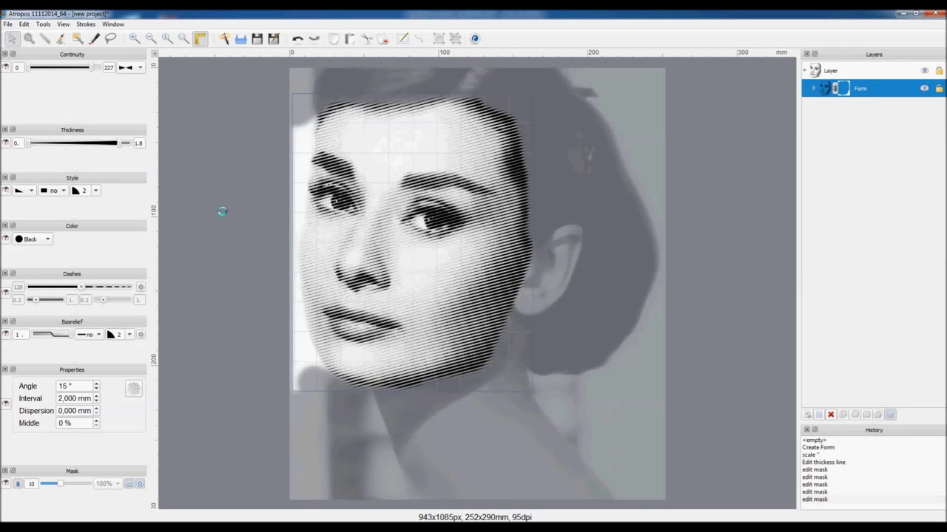
click(219, 211)
click(361, 190)
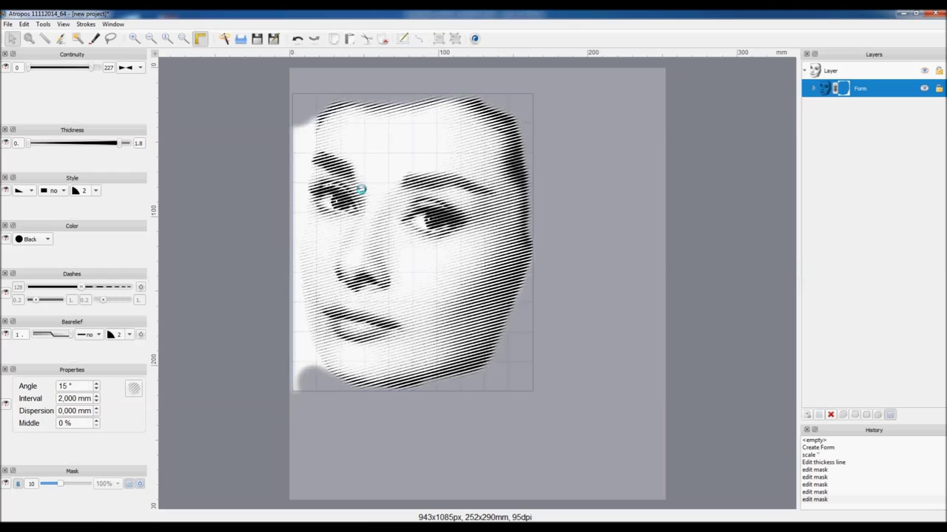
Switch the face hatching to the Sigmoid pattern at a 30° angle
click(133, 388)
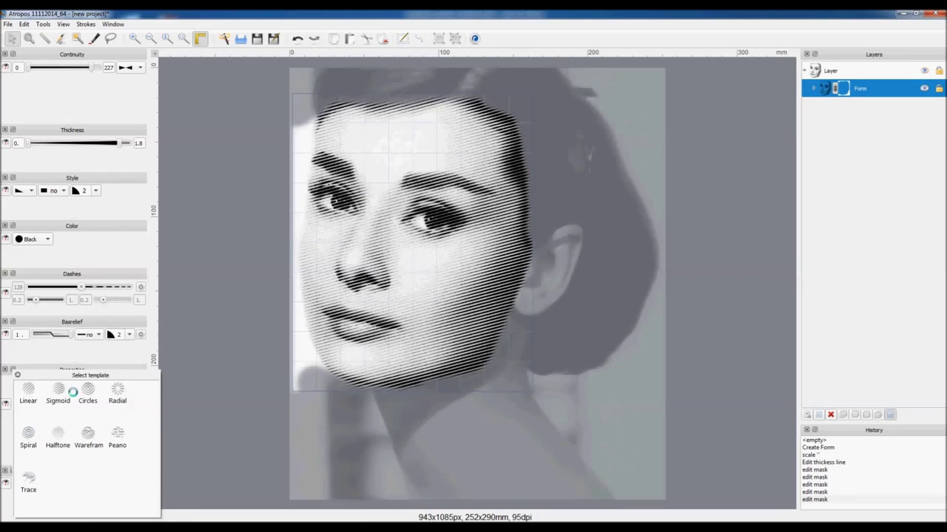
click(92, 426)
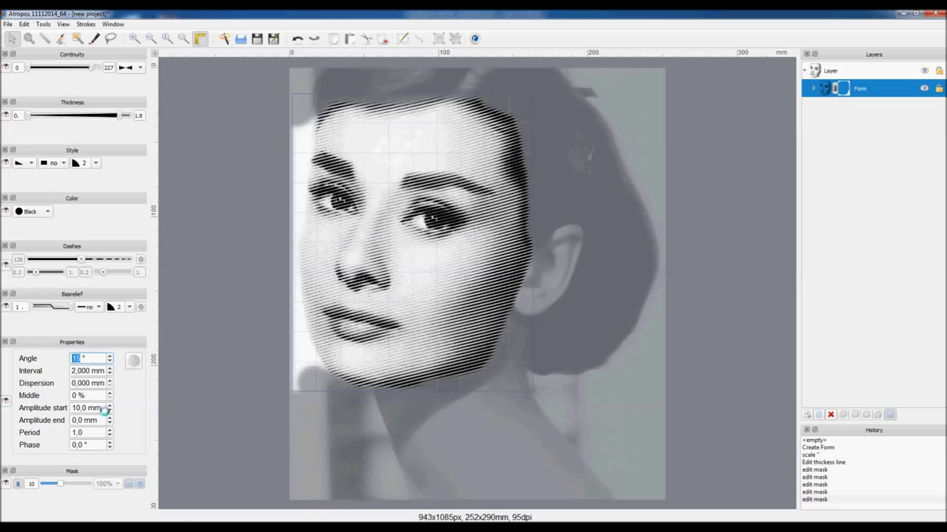
text(30)
key(Return)
Add and drag outline nodes so the form follows the jaw, chin and left cheek
click(412, 392)
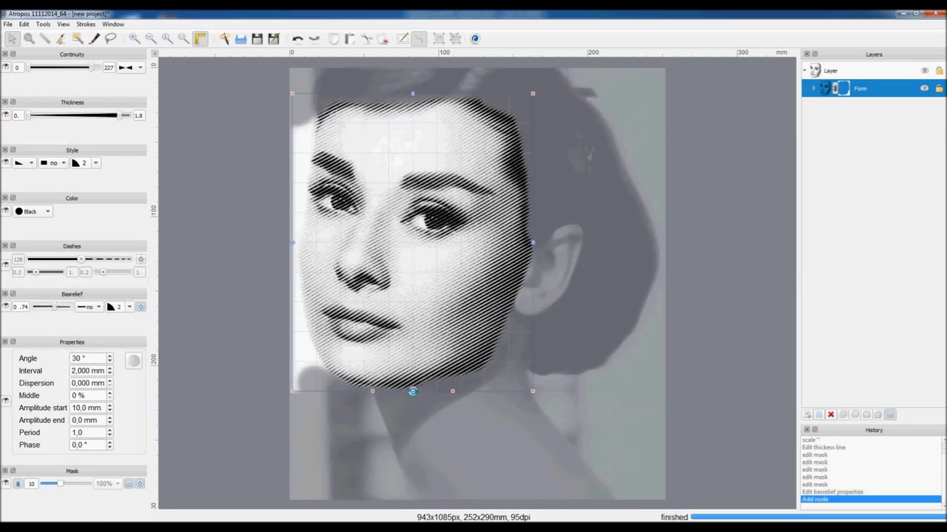
click(532, 243)
drag(532, 391, 505, 377)
drag(431, 403, 431, 405)
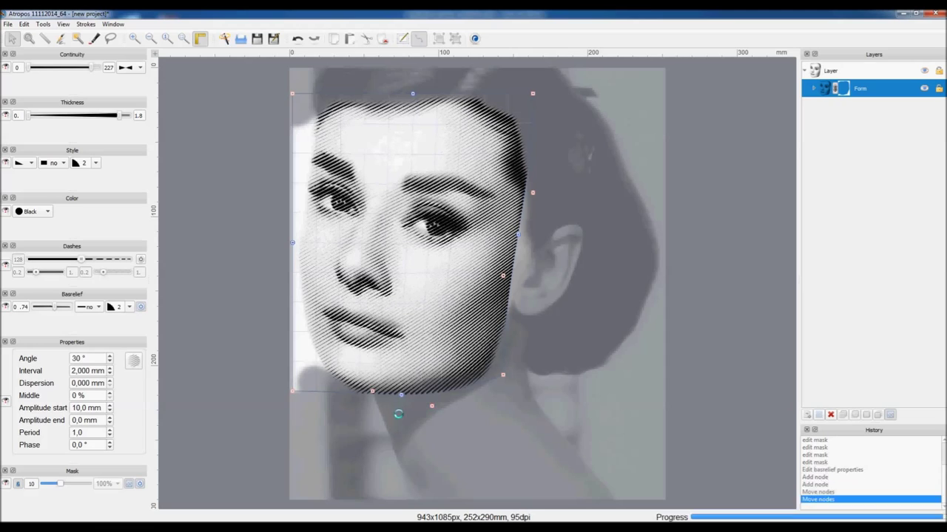
drag(531, 272, 543, 261)
click(288, 244)
drag(287, 290, 277, 288)
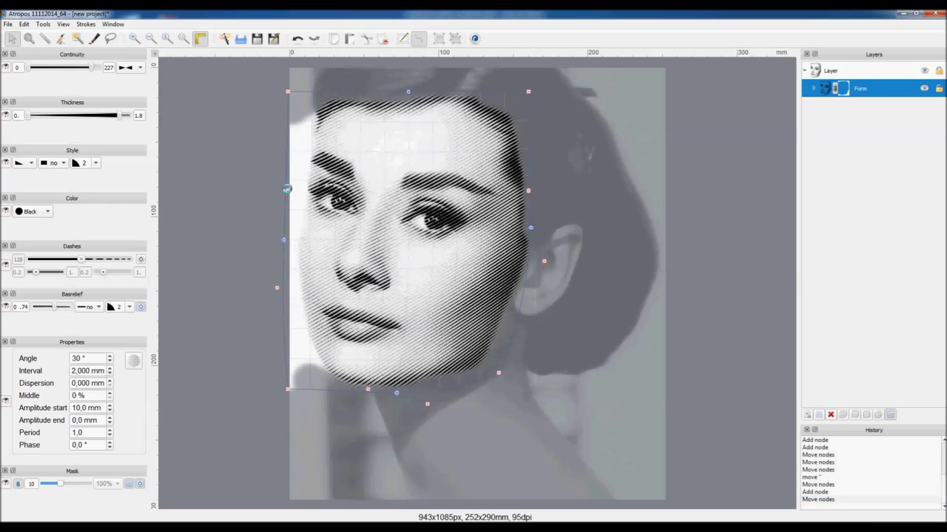
drag(269, 211, 268, 210)
drag(403, 415, 436, 404)
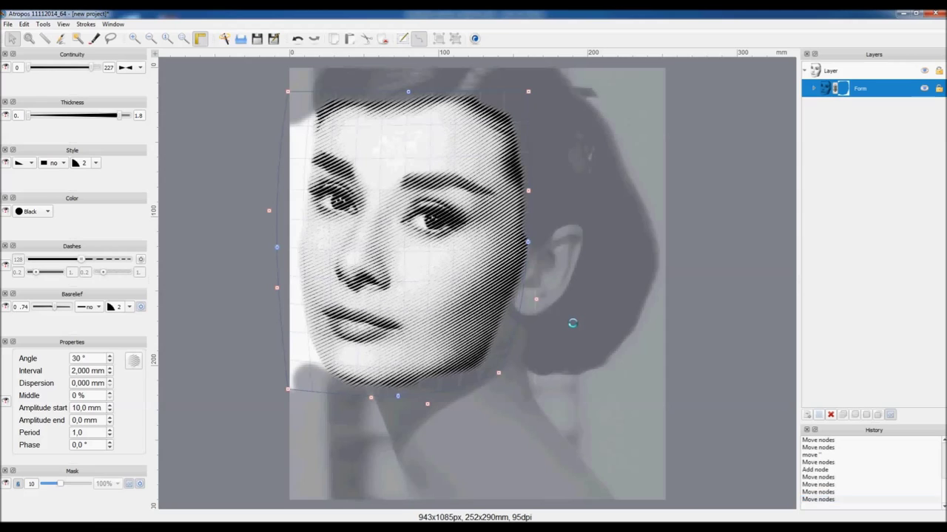
drag(288, 388, 301, 378)
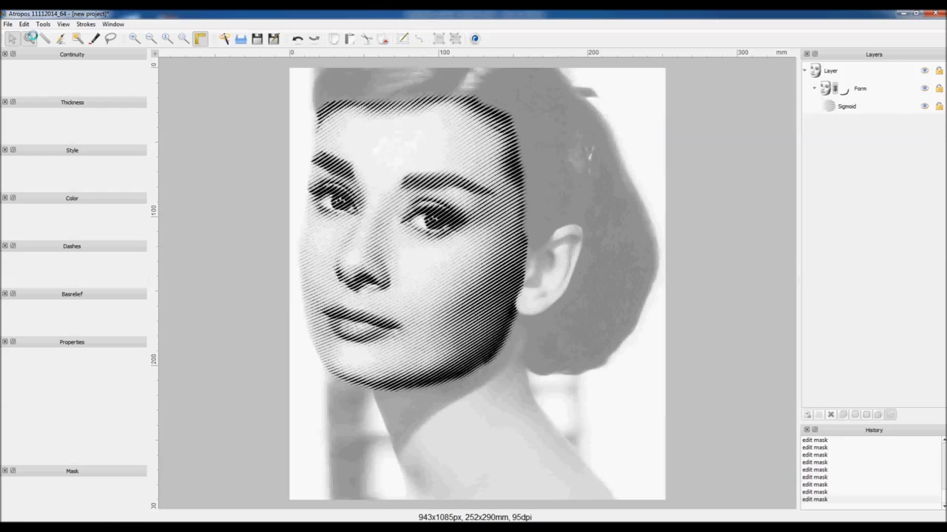
drag(385, 185, 507, 272)
Mask the Sigmoid hatching off the left and right eyes
click(94, 38)
click(846, 105)
drag(360, 244, 423, 263)
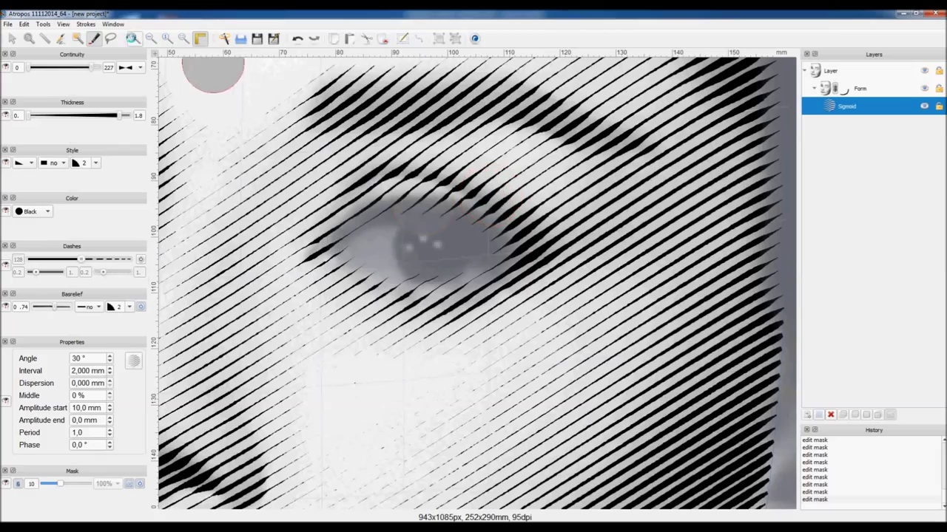
scroll(345, 169, down, 3)
scroll(344, 169, down, 1)
scroll(347, 236, up, 2)
scroll(312, 414, up, 1)
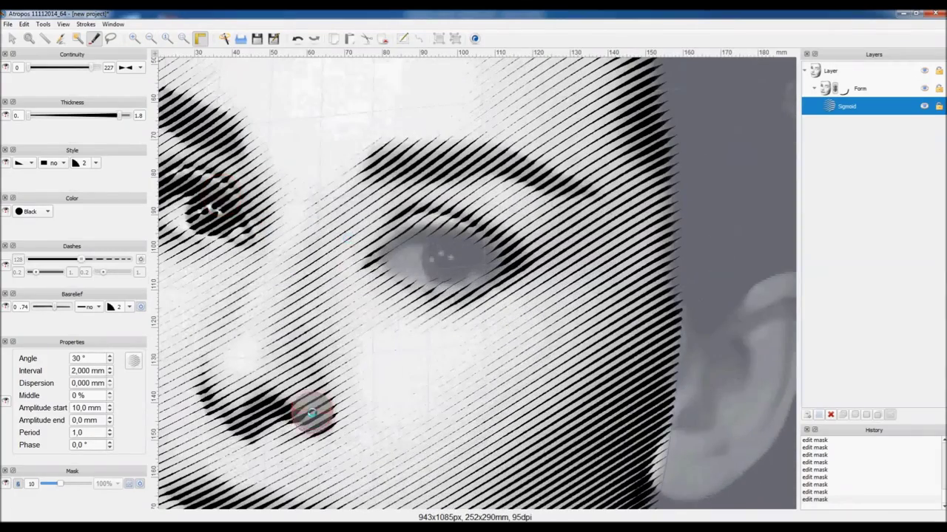
scroll(312, 415, down, 1)
scroll(296, 211, up, 1)
mouse_move(292, 211)
mouse_down()
mouse_move(299, 222)
mouse_move(317, 212)
mouse_up()
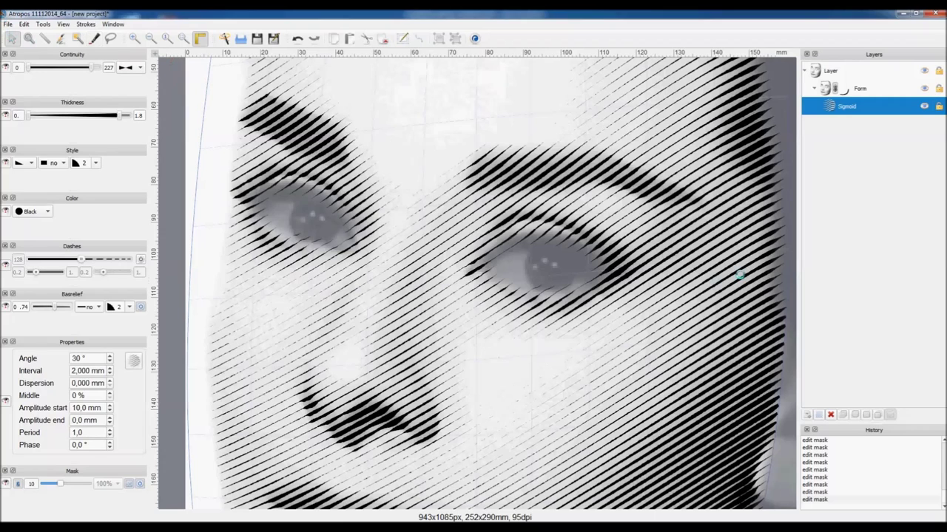
Preview the cleared eyes and draw a new hatching area over the left eye
click(843, 87)
click(872, 191)
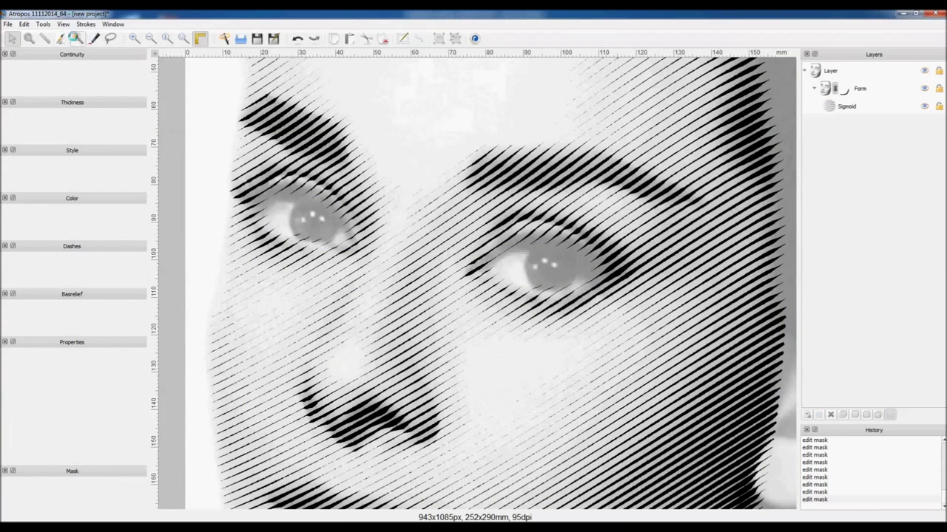
key(b)
mouse_move(275, 199)
mouse_down()
mouse_move(339, 235)
mouse_move(274, 209)
mouse_up()
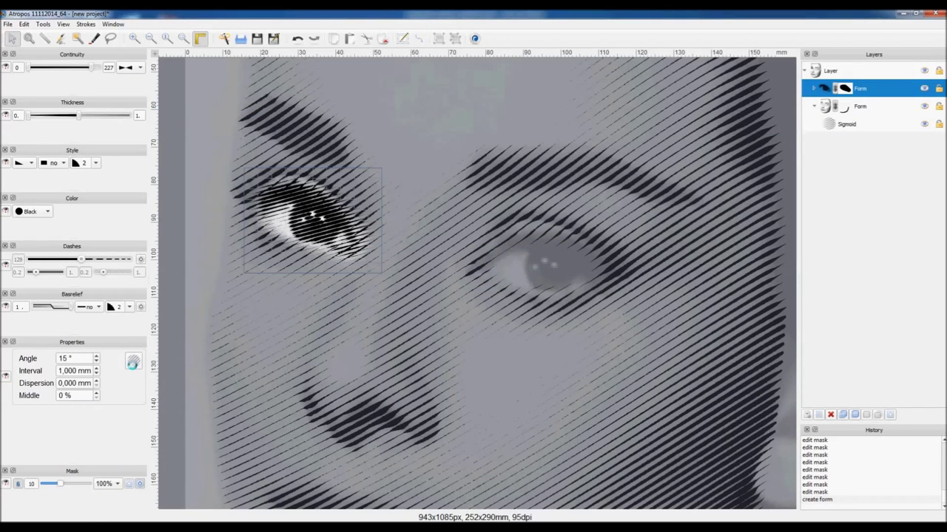
Switch the eye hatching to a wave-type pattern
click(133, 361)
click(107, 420)
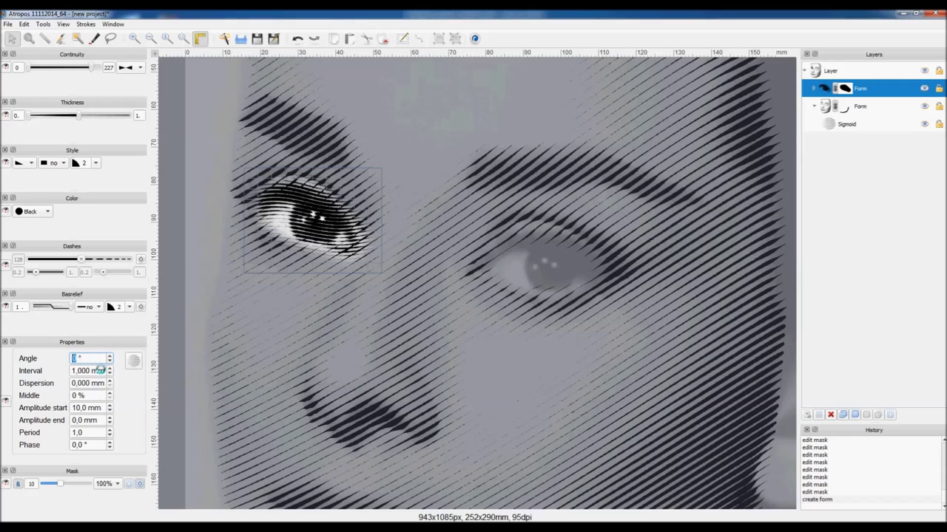
click(858, 105)
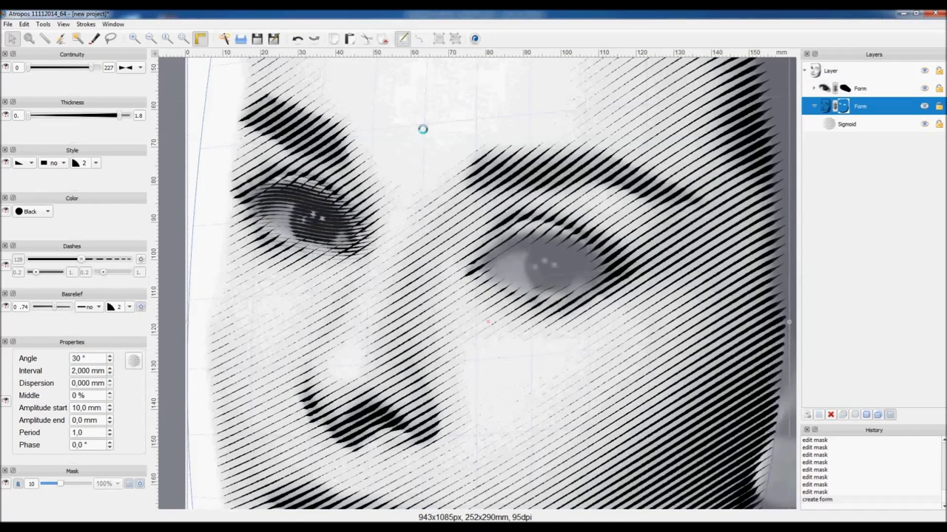
Paste a widened copy of the eye hatching onto the right eye and paint a form over the left iris
key(ctrl+v)
mouse_move(306, 218)
mouse_down()
mouse_move(504, 303)
mouse_move(479, 303)
mouse_up()
drag(599, 264, 639, 261)
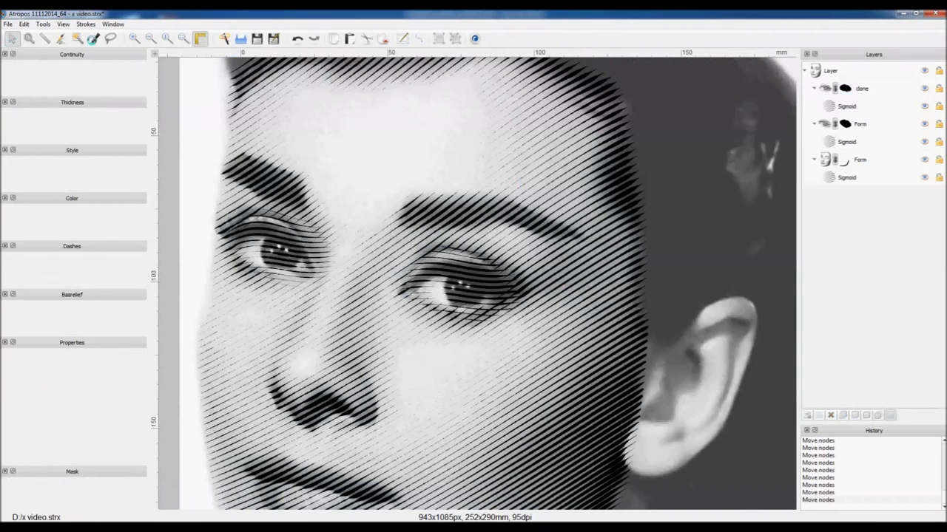
click(94, 39)
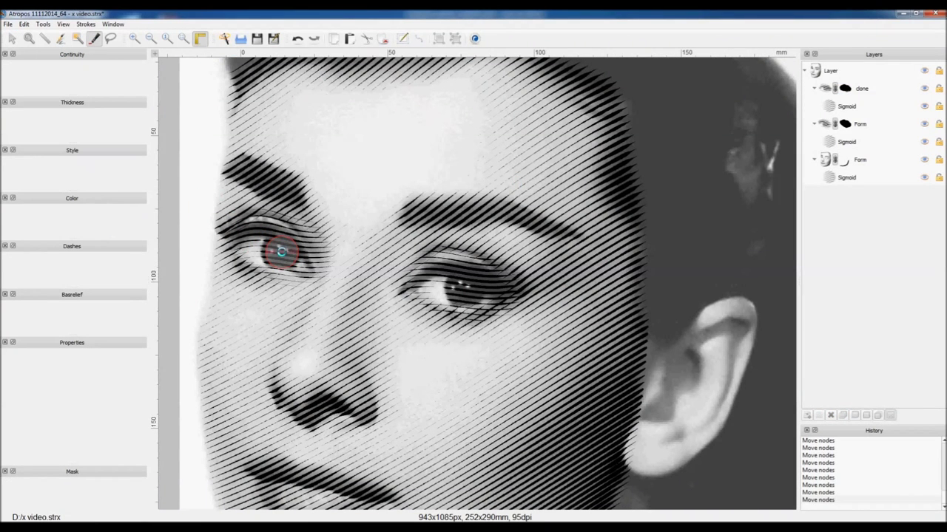
drag(265, 242, 280, 252)
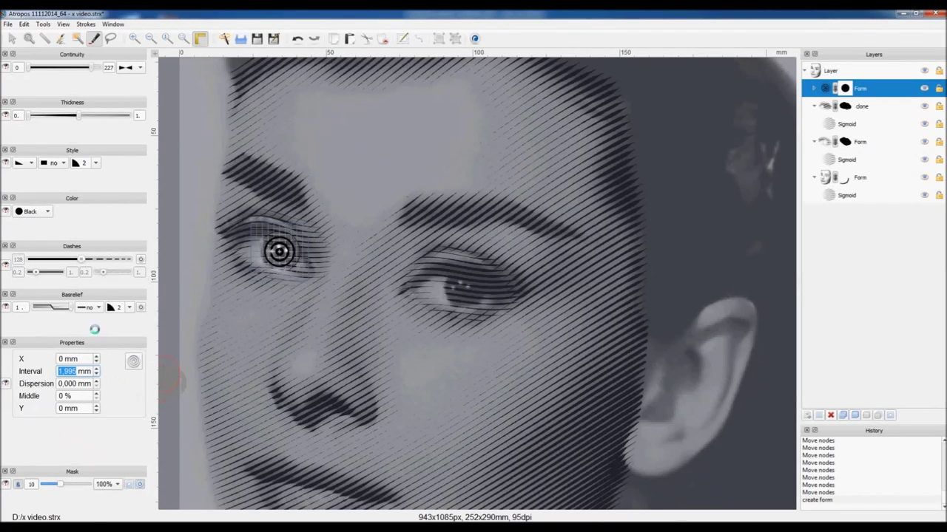
text(1,500)
Commit the 1.300 mm ring interval and preview the engraving without the photo
key(Return)
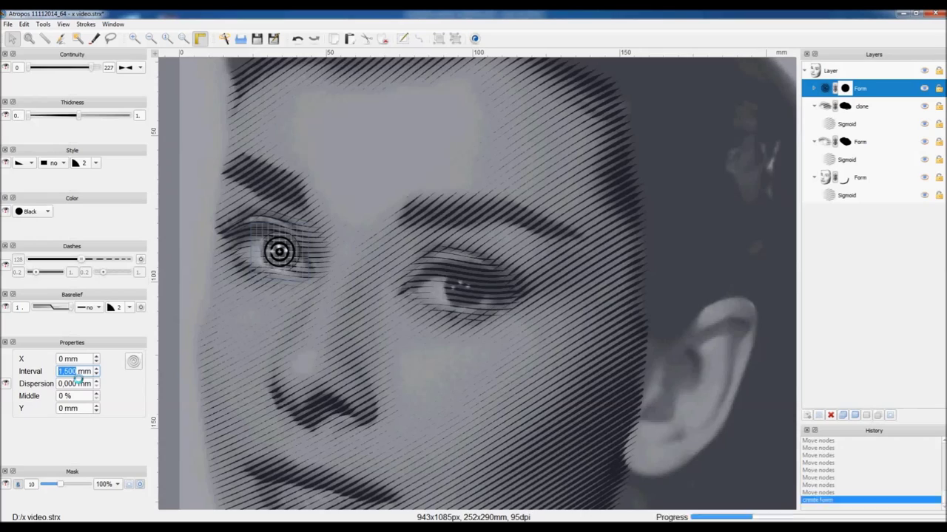
click(177, 311)
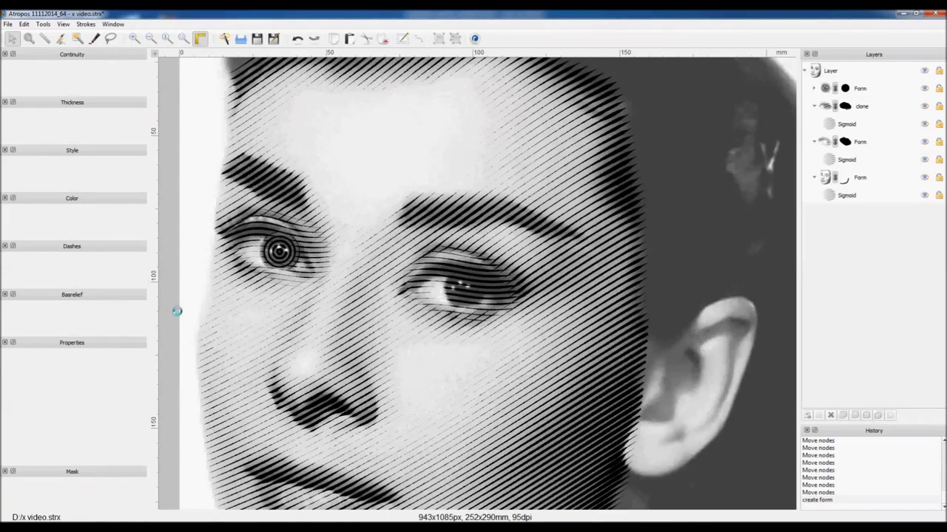
click(279, 252)
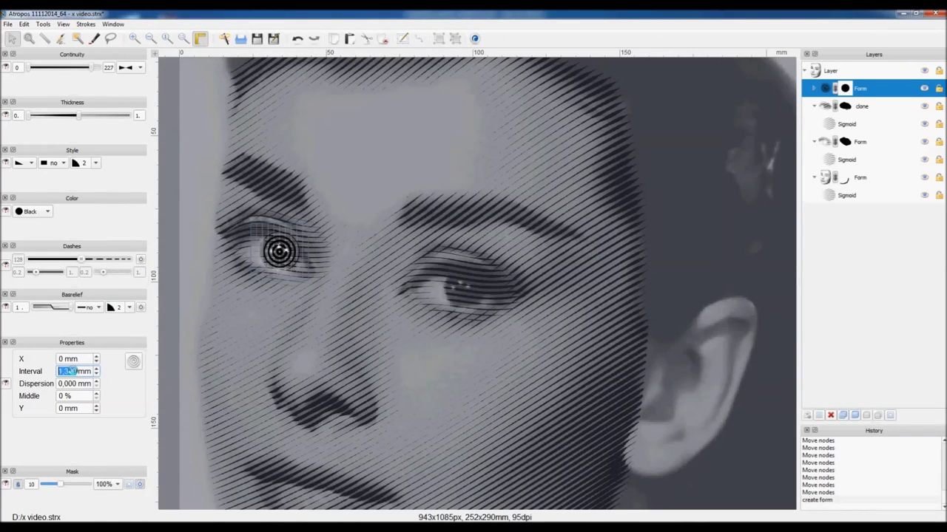
Mask the rings over the left eye and move a pasted copy onto the right eye
key(b)
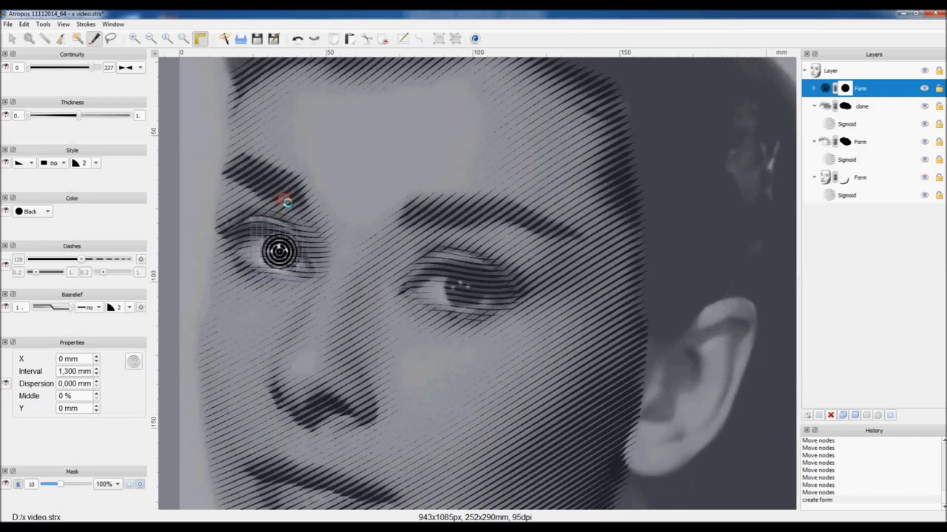
drag(272, 232, 273, 233)
key(Escape)
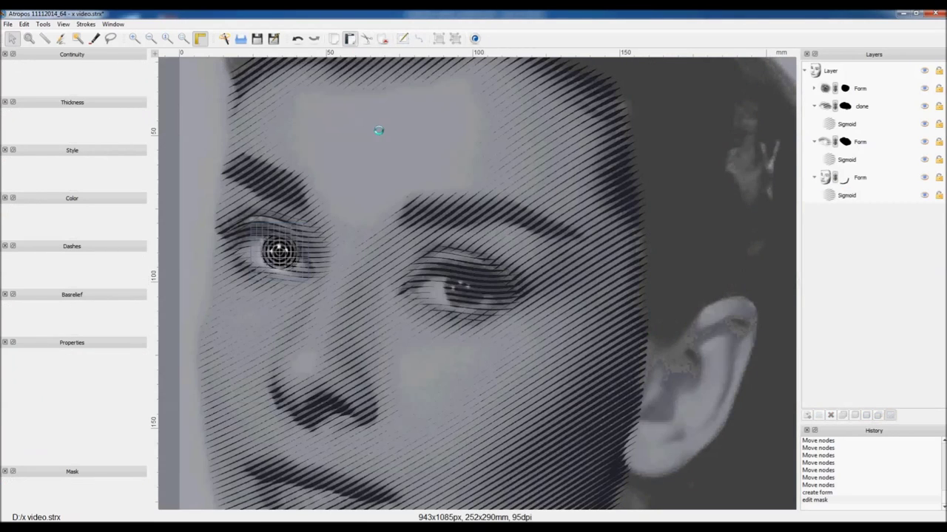
key(ctrl+v)
drag(280, 252, 462, 290)
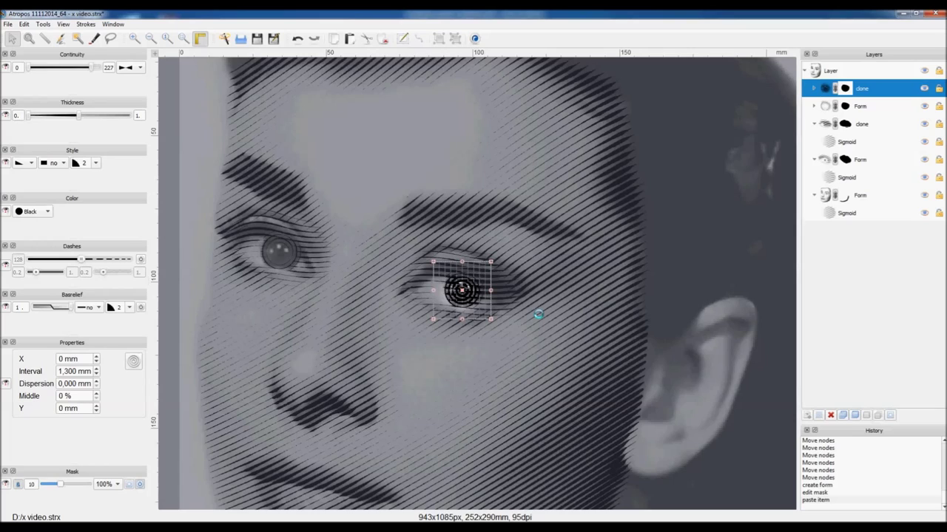
Inspect both eyes' ring forms and the left eye hatching form, previewing without the photo
click(287, 247)
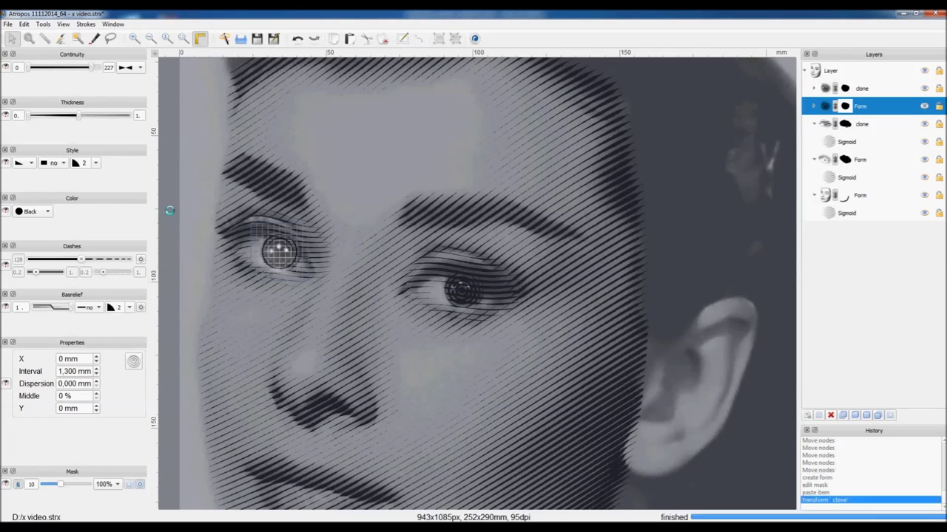
click(470, 291)
click(12, 38)
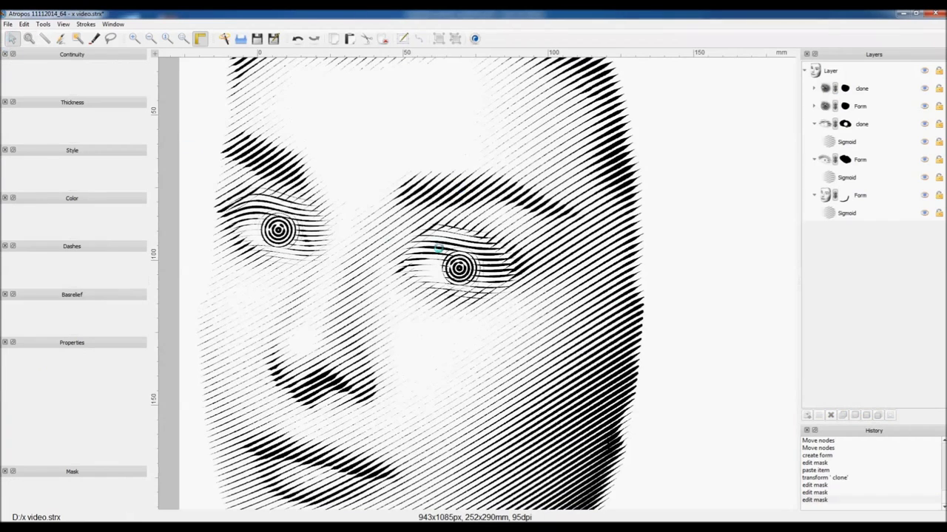
click(444, 246)
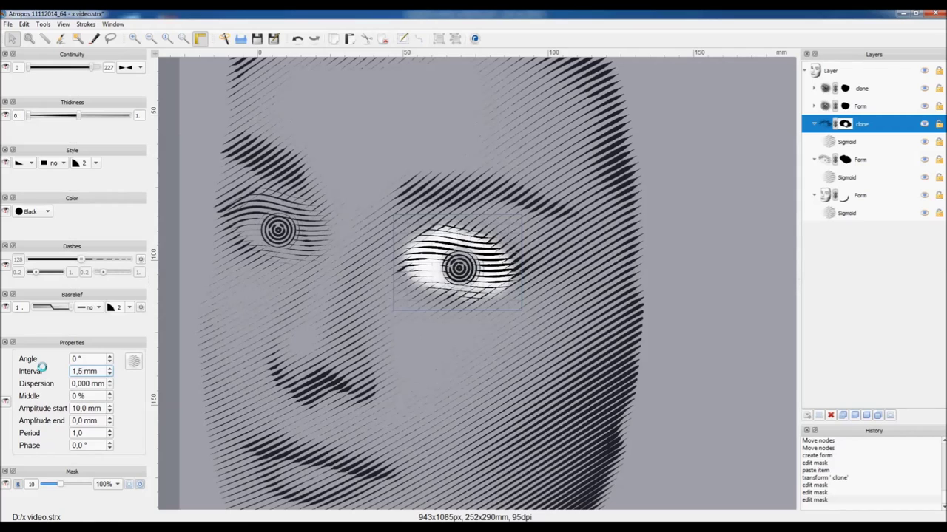
click(278, 222)
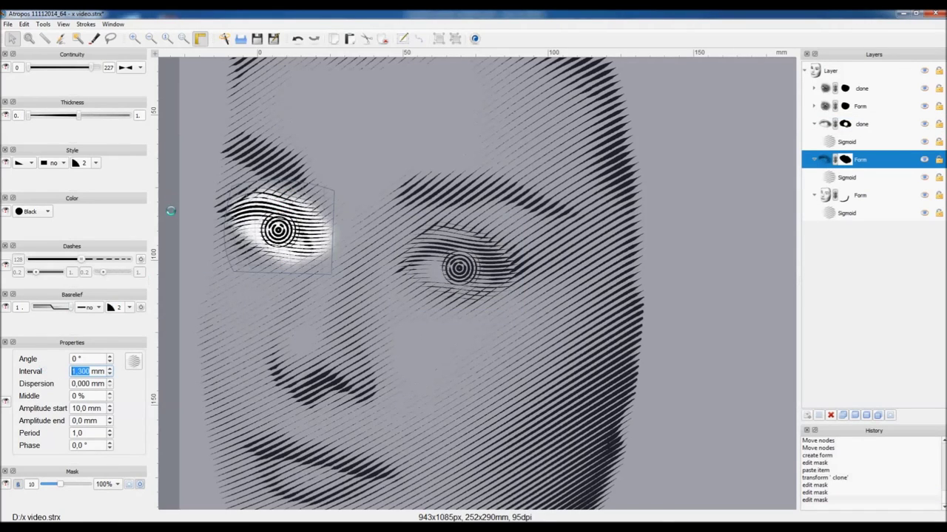
click(237, 284)
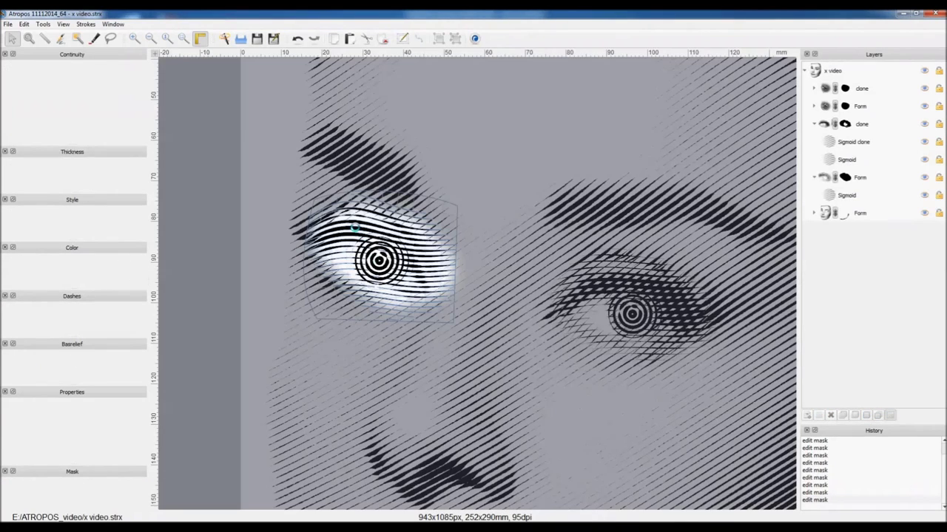
click(859, 178)
Paste a second 45° sigmoid hatch over the left eye and pull its right envelope node outward
key(ctrl+v)
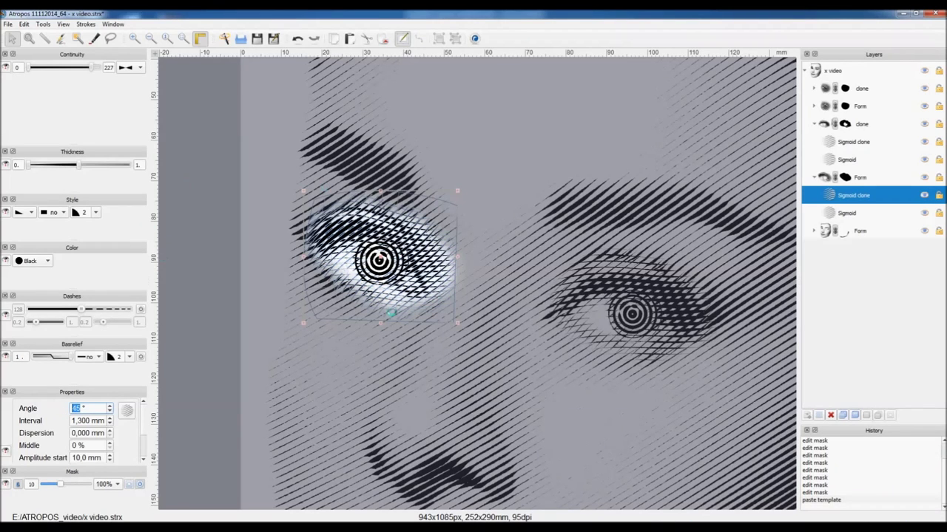
click(419, 38)
click(455, 264)
drag(456, 264, 456, 257)
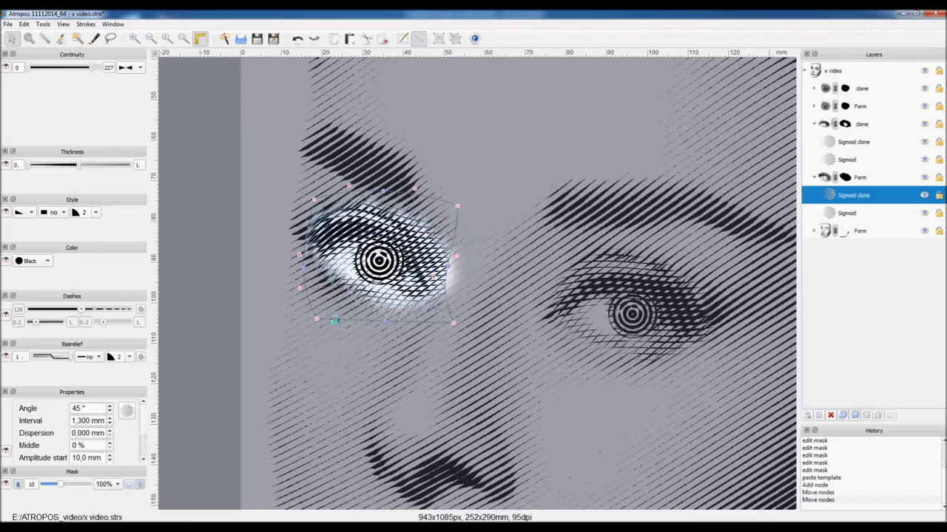
drag(456, 256, 471, 258)
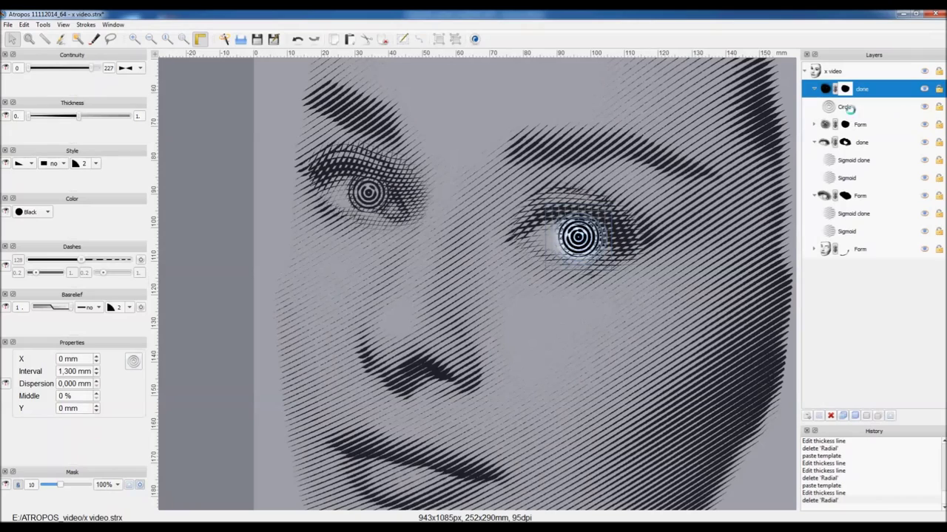
Add a Radial spoke pattern with 5 mm interval to the right iris circle form
click(848, 107)
click(349, 38)
click(133, 361)
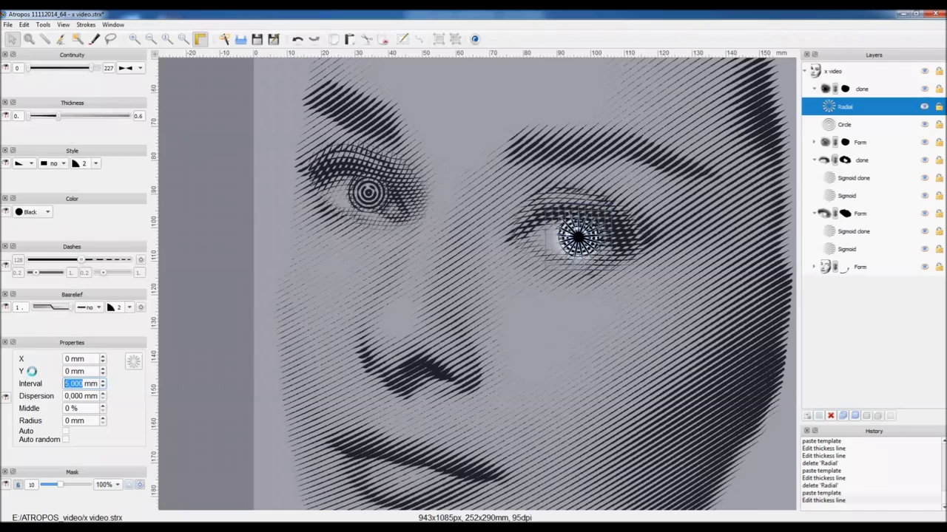
click(198, 273)
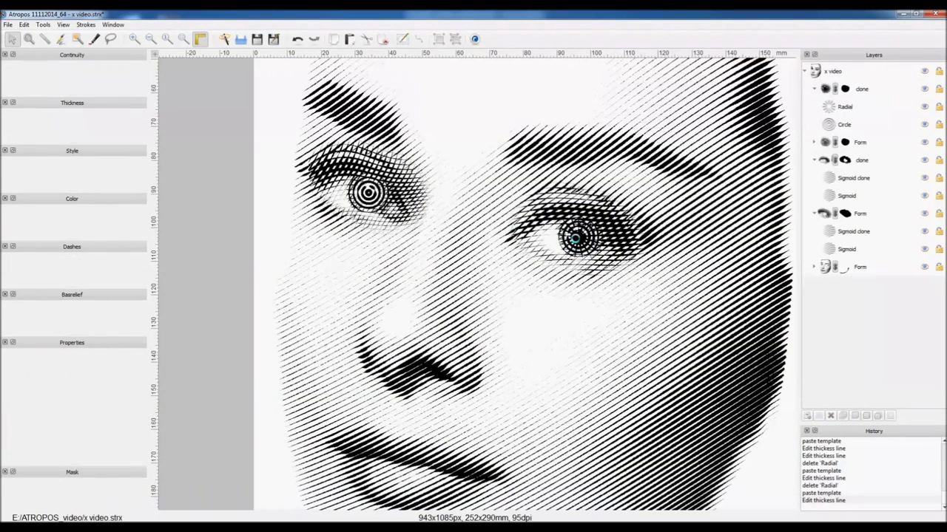
Mask the radial spokes around the right pupil and upper iris, then preview without the photo
click(575, 237)
click(95, 38)
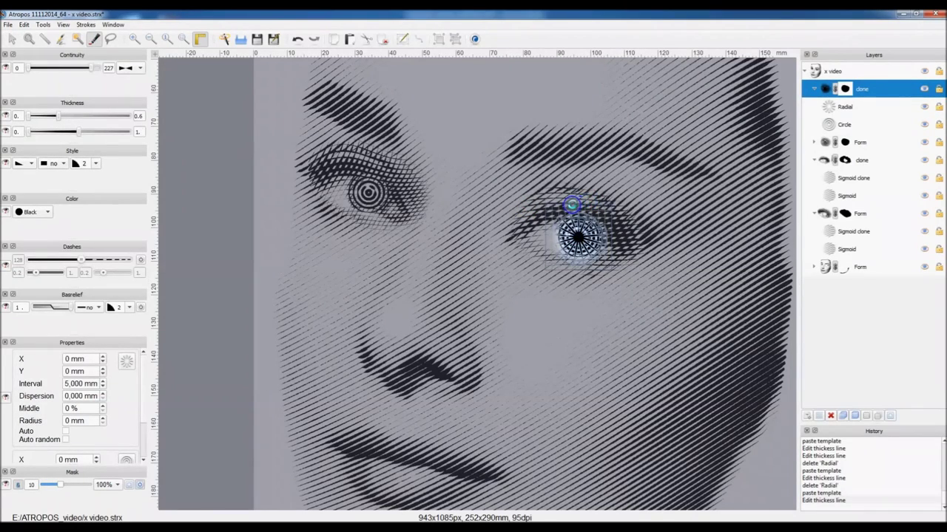
click(573, 204)
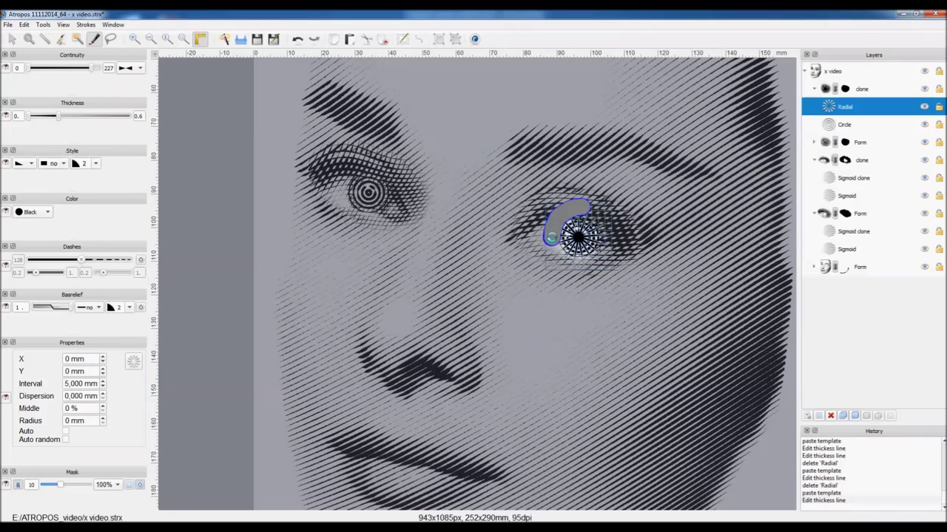
drag(595, 205, 558, 256)
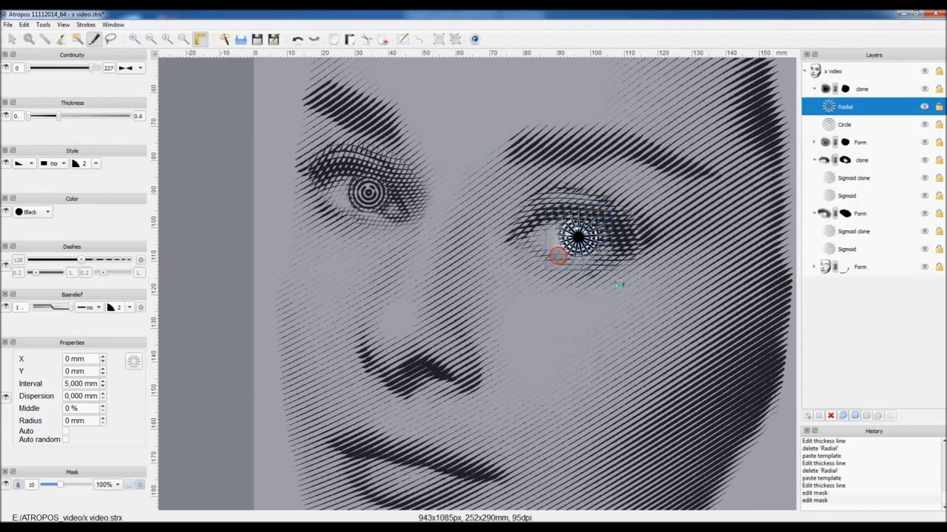
mouse_move(619, 247)
mouse_down()
mouse_move(627, 207)
mouse_move(634, 217)
mouse_up()
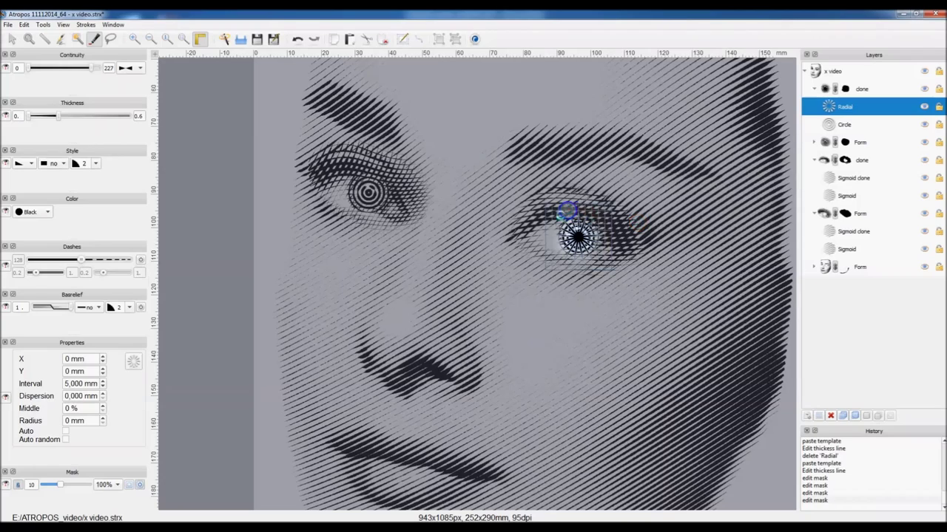
drag(570, 236, 630, 233)
click(194, 145)
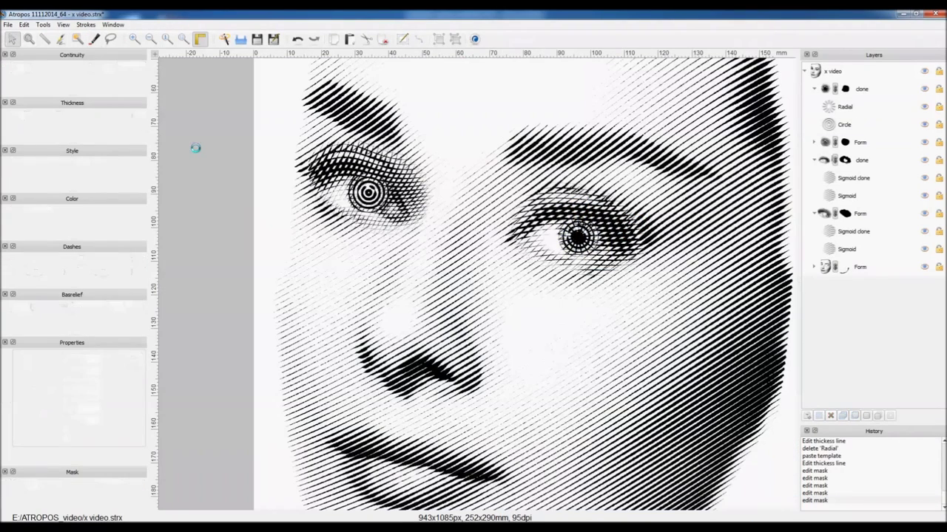
Add a Radial hatch to the left eye's iris so spokes radiate over the rings
click(368, 192)
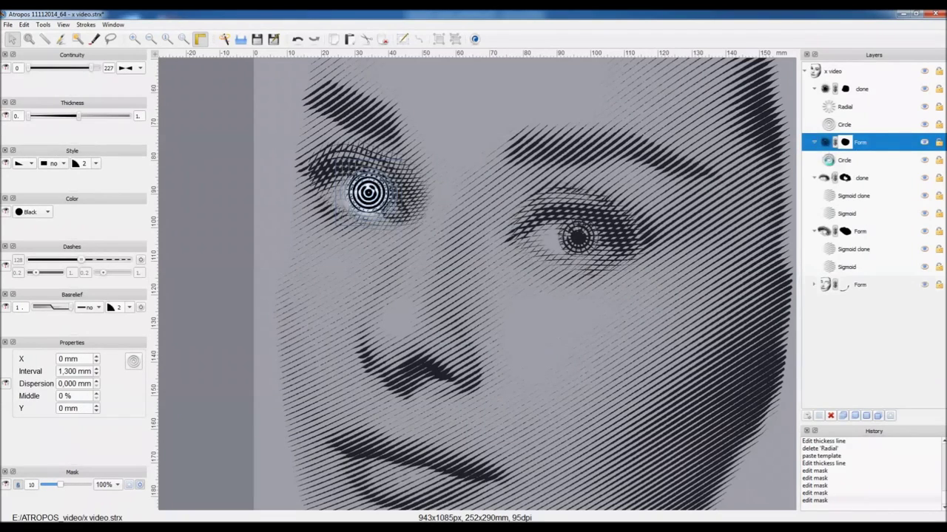
click(133, 360)
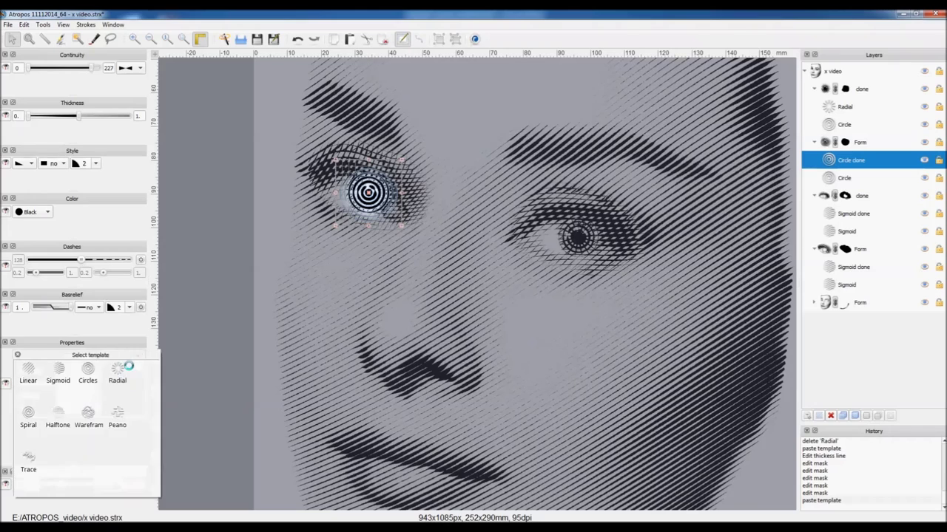
click(120, 369)
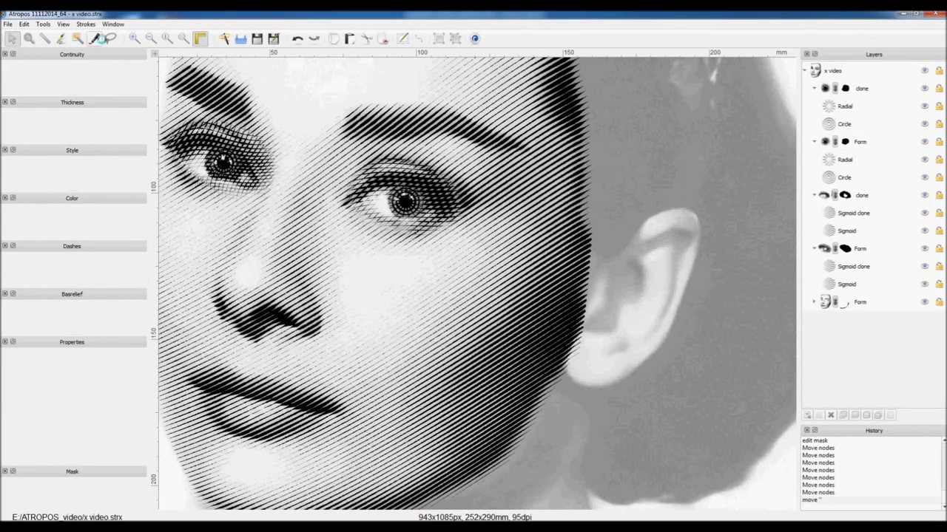
click(96, 38)
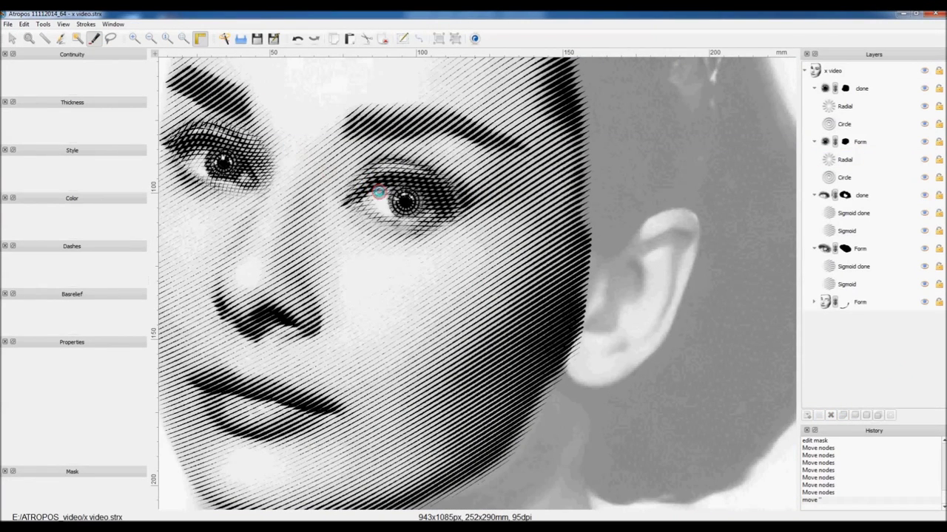
Paint a 120° hatch form over the right eye's outer corner and fit its outline nodes
drag(466, 196, 480, 189)
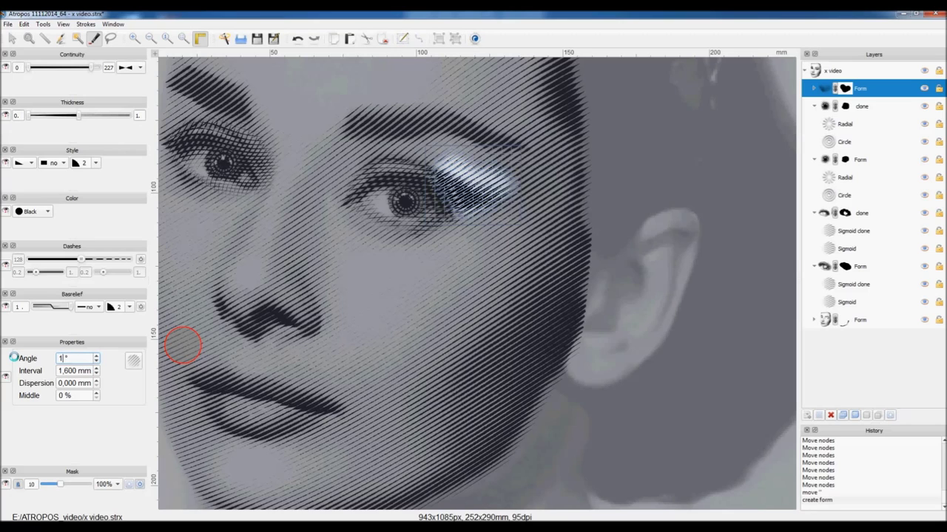
key(Escape)
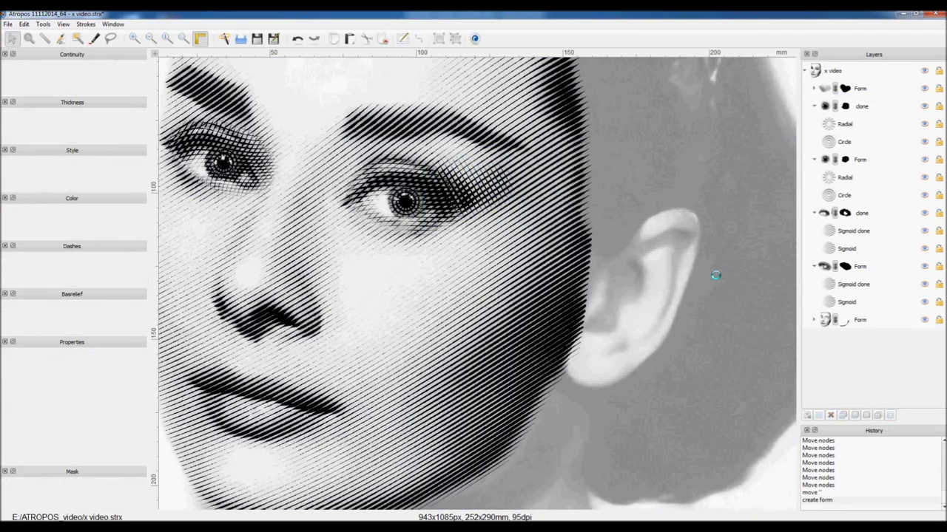
drag(528, 195, 530, 164)
drag(512, 226, 512, 224)
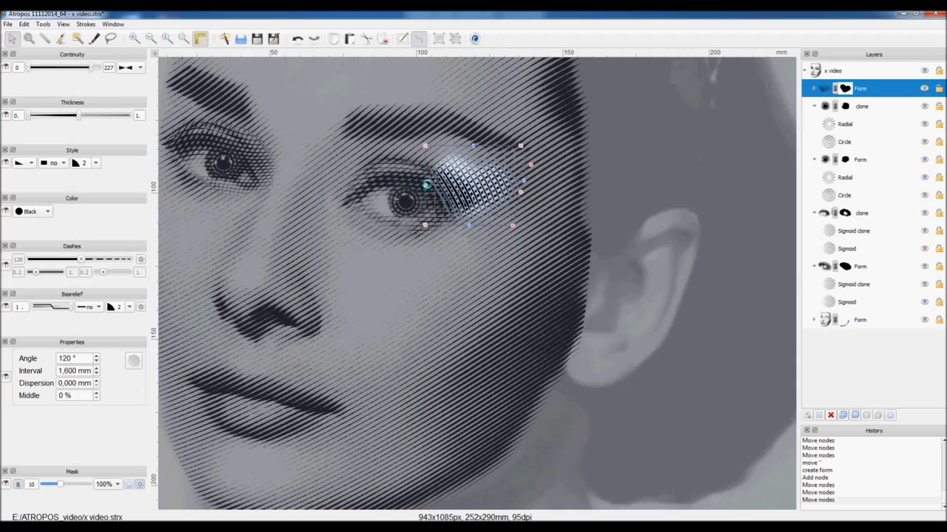
drag(472, 146, 473, 143)
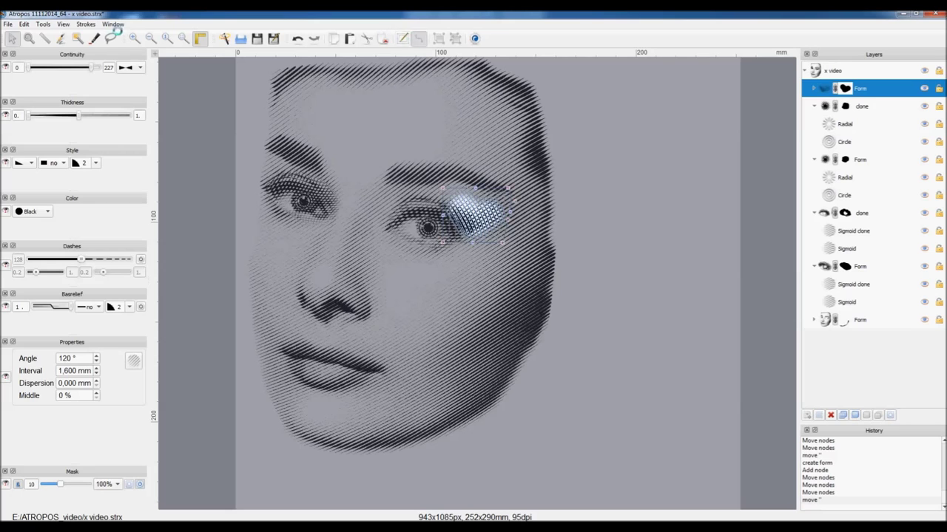
click(418, 38)
Add and drag nodes to refit the eye-corner hatch outline's left, right and top edges
click(408, 235)
mouse_move(409, 235)
mouse_down()
mouse_move(442, 246)
mouse_move(439, 222)
mouse_up()
drag(586, 200, 591, 196)
drag(554, 303, 545, 303)
mouse_move(585, 200)
mouse_down()
mouse_move(575, 201)
mouse_move(557, 170)
mouse_move(467, 168)
mouse_up()
click(505, 171)
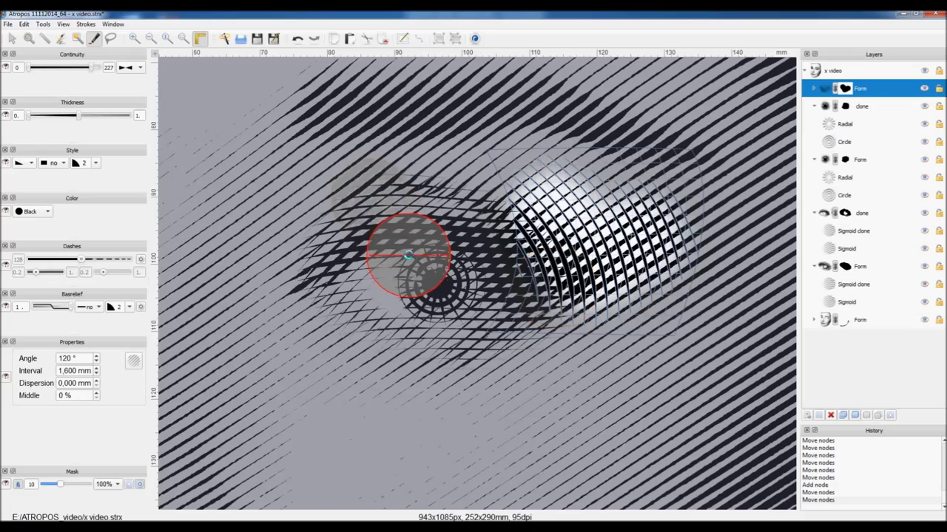
Mask the eye-corner hatching off the lower eye and zoom back out to the face
drag(554, 311, 556, 300)
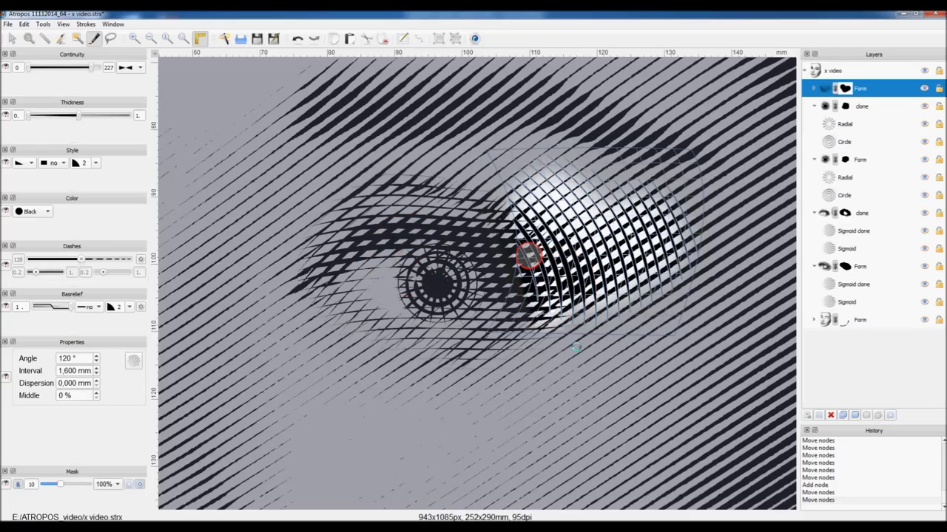
click(12, 39)
scroll(692, 226, down, 5)
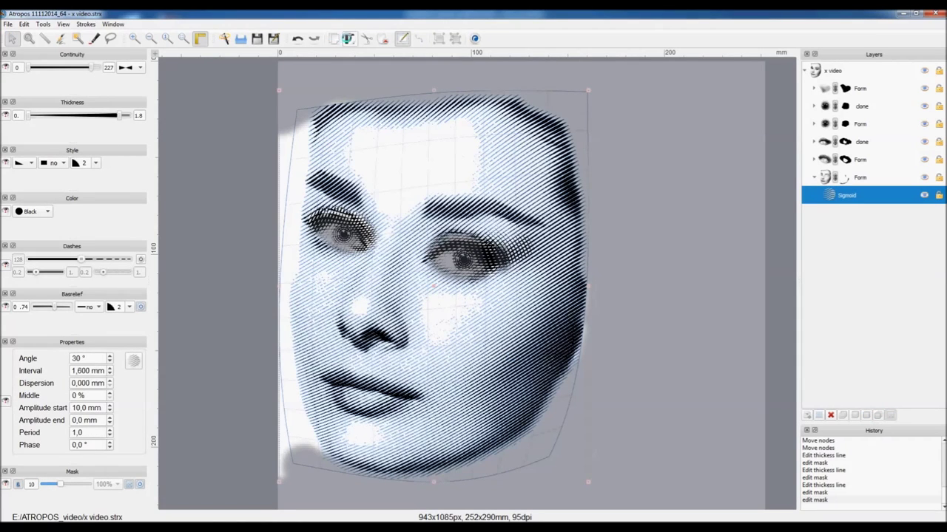
Duplicate the face's Sigmoid hatch layer and temporarily hide the clone
click(348, 38)
click(848, 213)
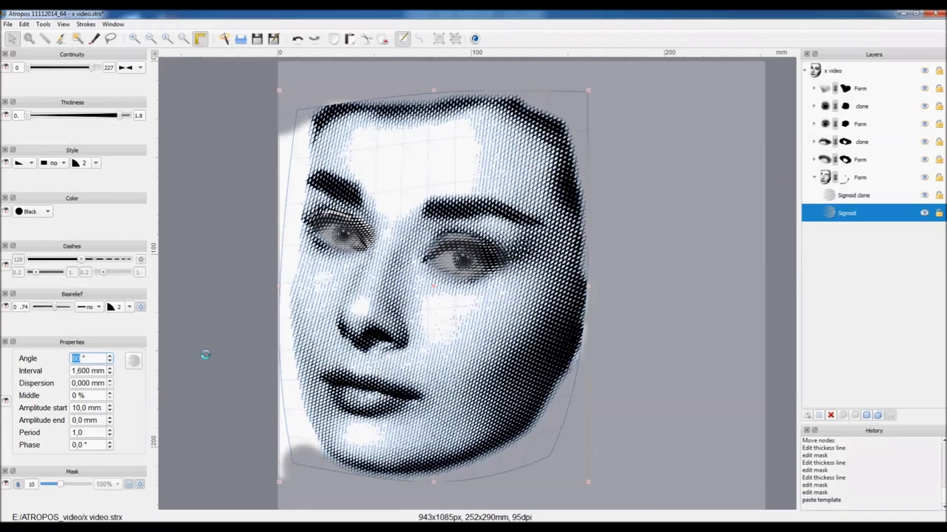
click(924, 194)
Mask the Sigmoid lines off the lit lower face near the nose and jaw
click(94, 38)
mouse_move(444, 313)
mouse_down()
mouse_move(482, 312)
mouse_move(420, 439)
mouse_move(348, 433)
mouse_move(430, 405)
mouse_move(342, 397)
mouse_move(442, 345)
mouse_move(451, 376)
mouse_up()
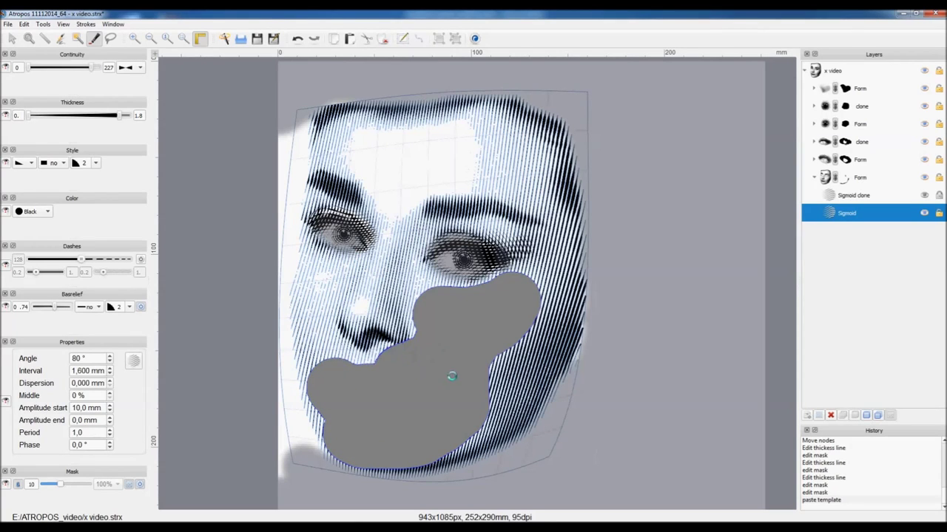
mouse_move(480, 325)
mouse_down()
mouse_move(433, 296)
mouse_move(485, 338)
mouse_move(454, 380)
mouse_move(306, 422)
mouse_move(495, 319)
mouse_move(397, 443)
mouse_up()
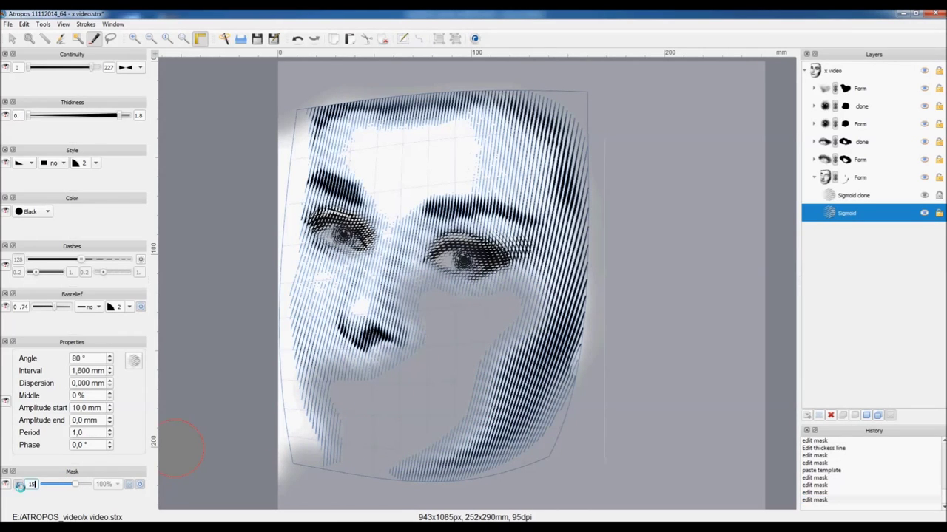
click(207, 173)
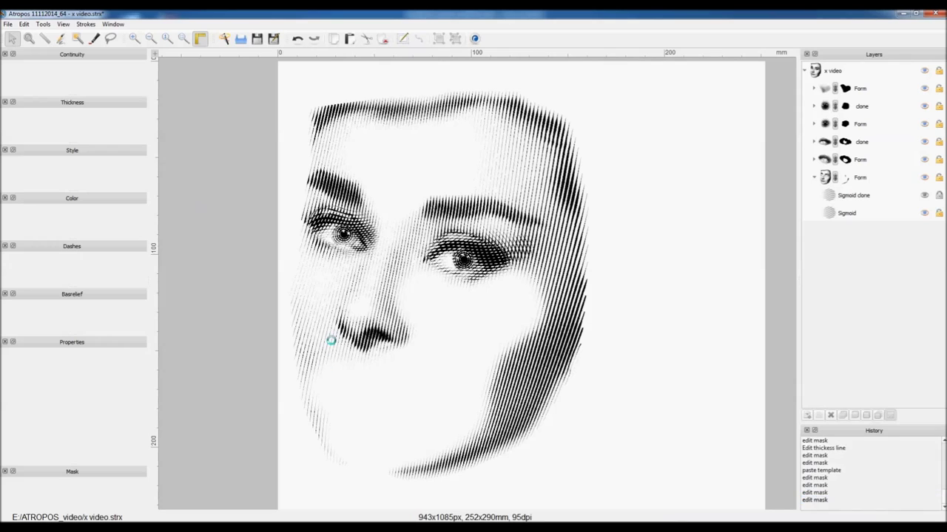
Extend the Sigmoid layer's mask over the left cheek, brow, forehead and left face edge
click(843, 177)
click(833, 213)
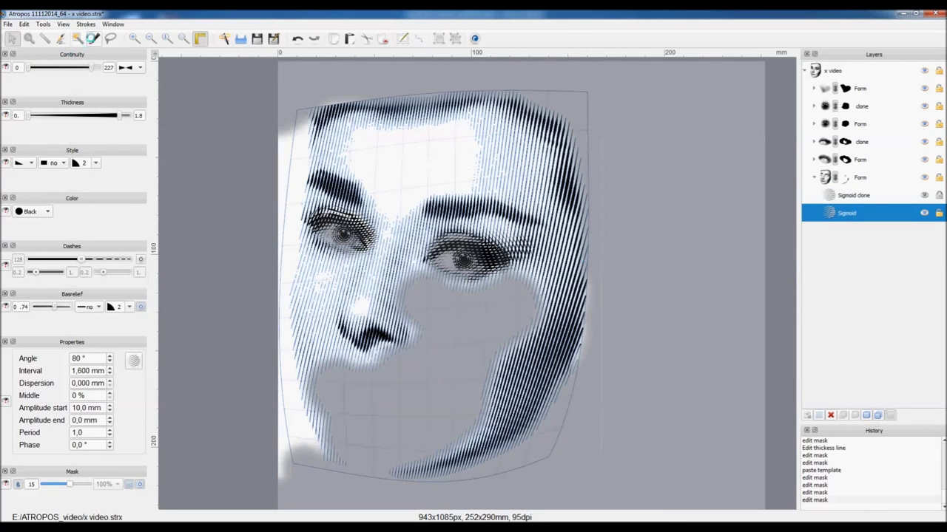
click(94, 39)
drag(297, 264, 355, 294)
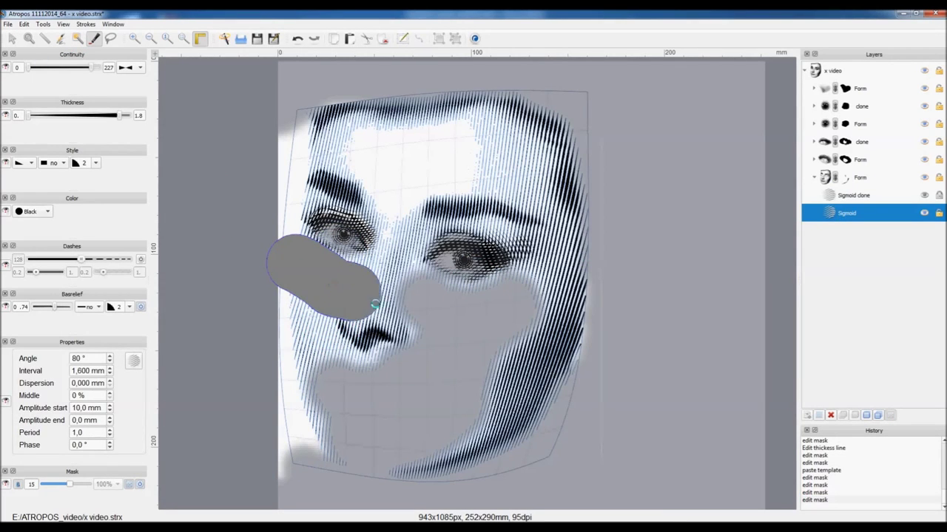
drag(355, 294, 408, 330)
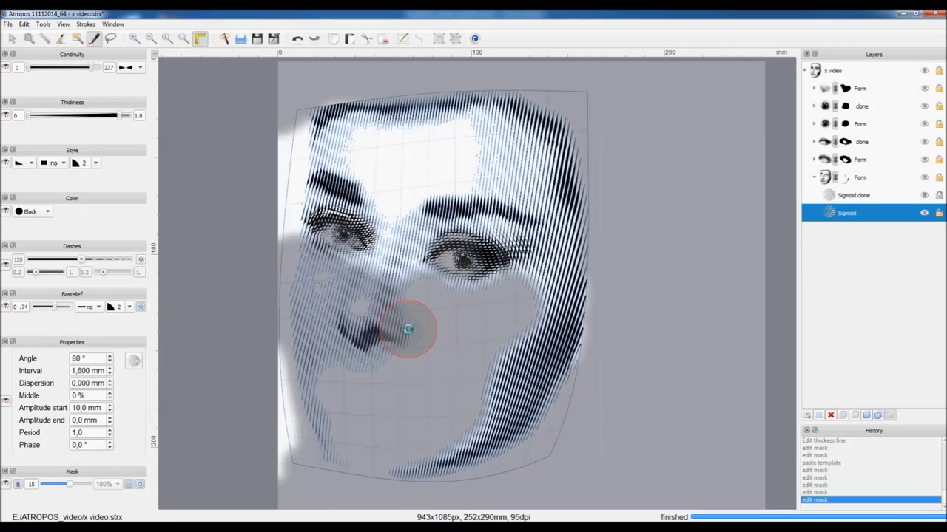
mouse_move(395, 196)
mouse_down()
mouse_move(363, 262)
mouse_move(433, 229)
mouse_move(433, 275)
mouse_move(520, 306)
mouse_move(519, 177)
mouse_move(363, 131)
mouse_move(374, 116)
mouse_move(490, 103)
mouse_up()
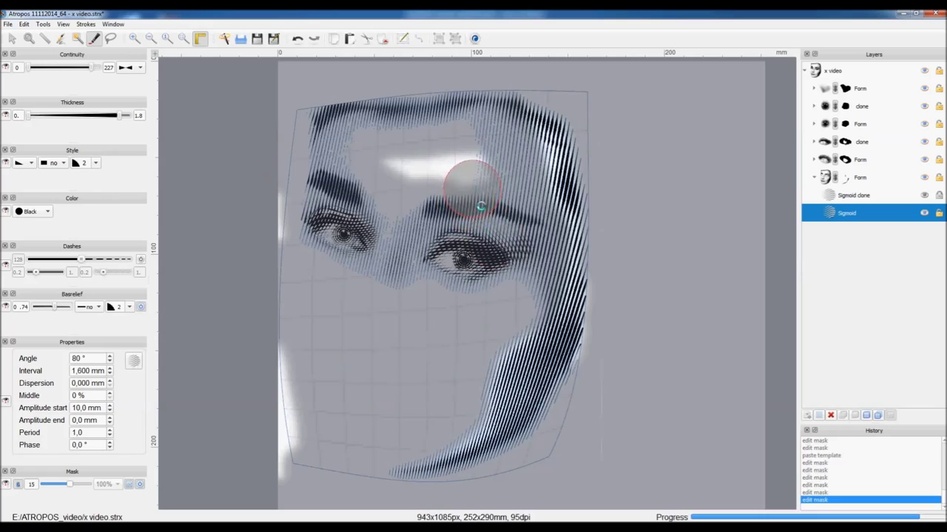
drag(508, 180, 351, 164)
drag(285, 185, 285, 459)
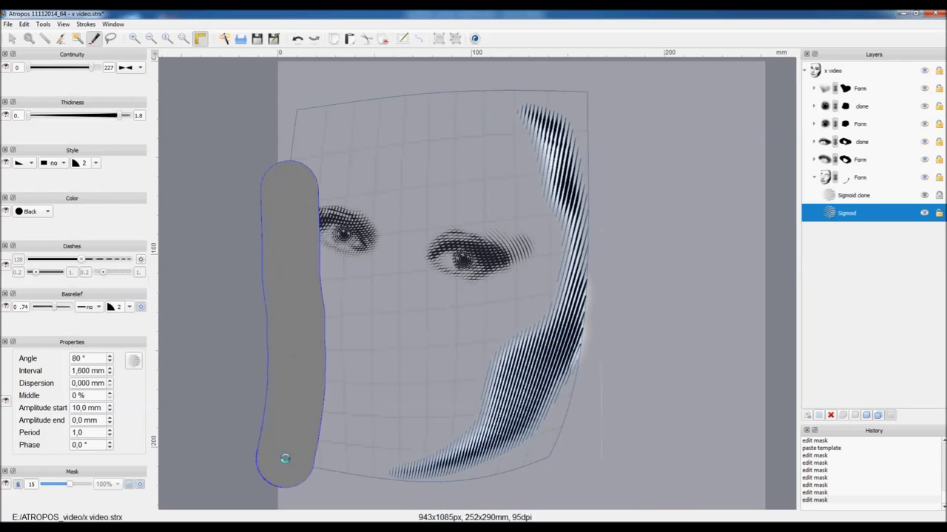
key(Escape)
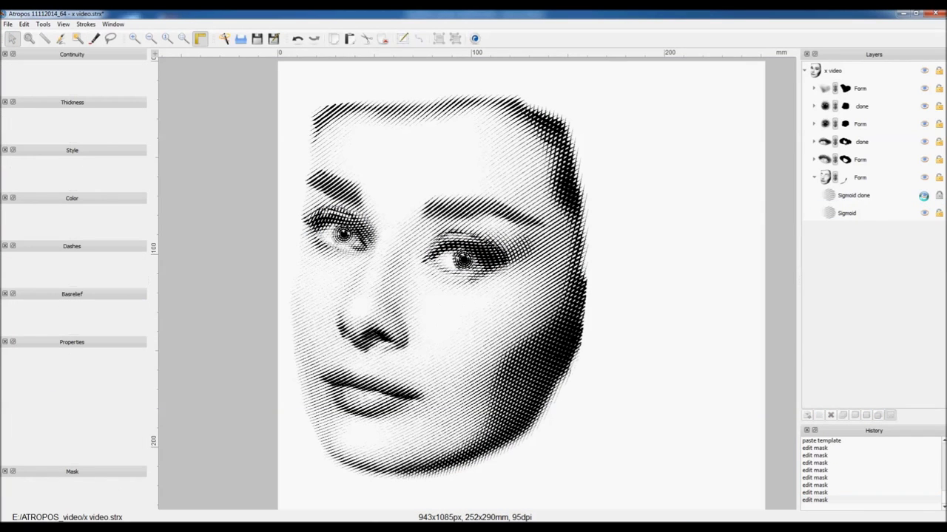
Switch the Sigmoid layer to dashed lines with thinner 0.85 thickness
click(845, 214)
click(141, 258)
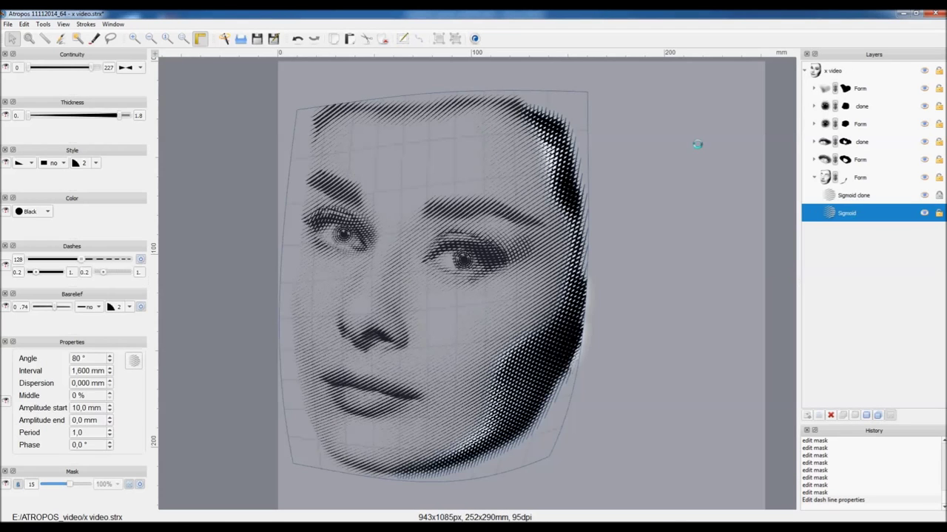
click(72, 120)
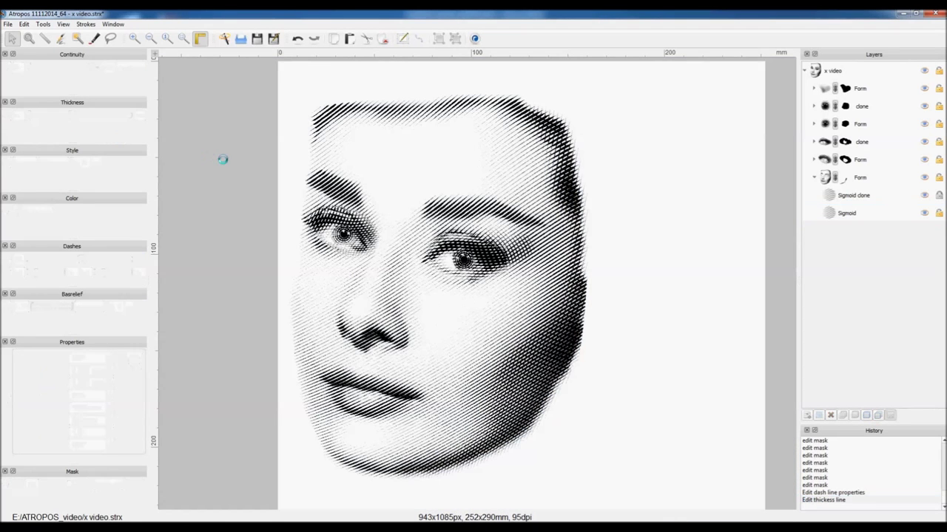
click(218, 156)
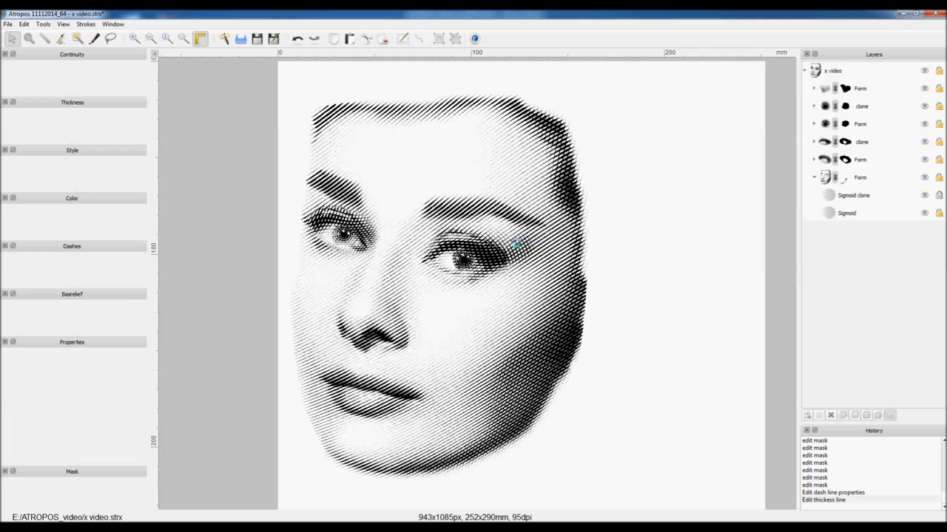
Turn on dashed lines for the eye hatching as well
click(516, 244)
click(142, 255)
click(205, 274)
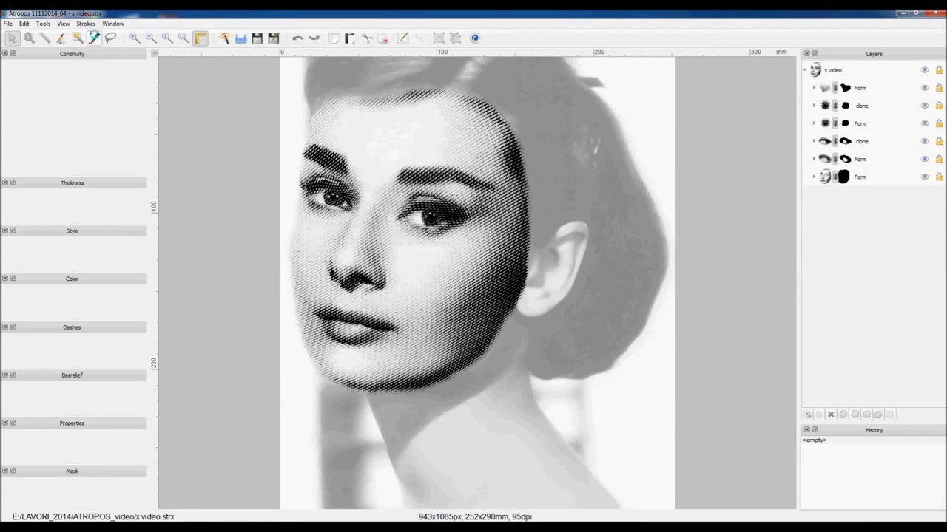
Paint a new hatch form over the left cheek and set its angle to 80°
click(94, 38)
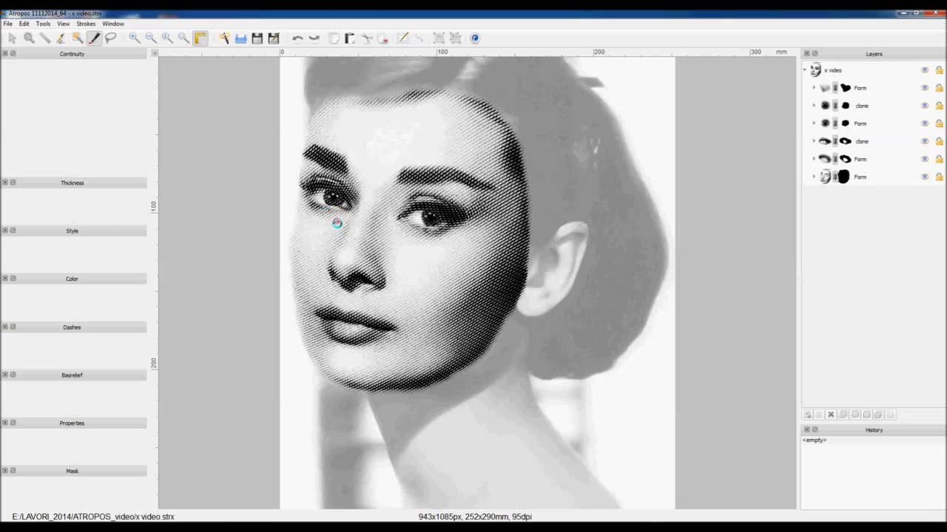
mouse_move(342, 228)
mouse_down()
mouse_move(312, 211)
mouse_move(303, 296)
mouse_move(328, 374)
mouse_move(327, 347)
mouse_up()
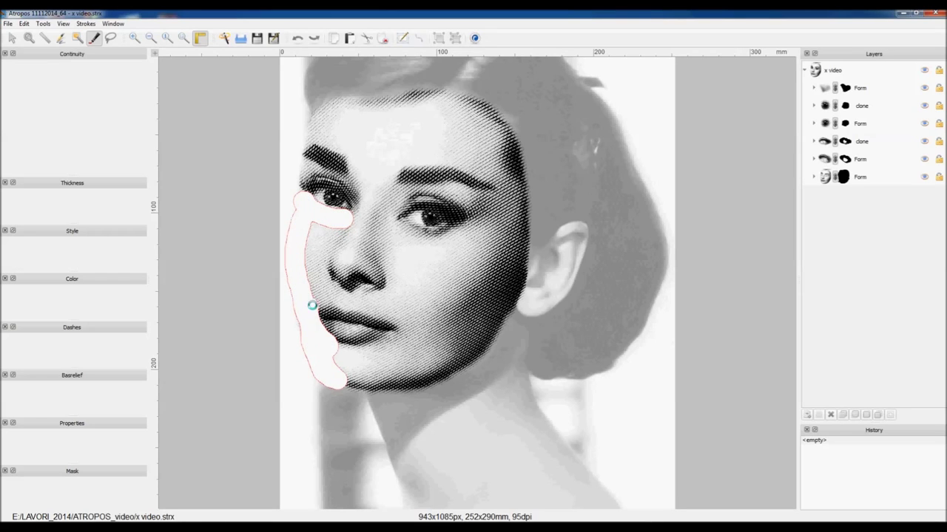
drag(334, 241, 324, 294)
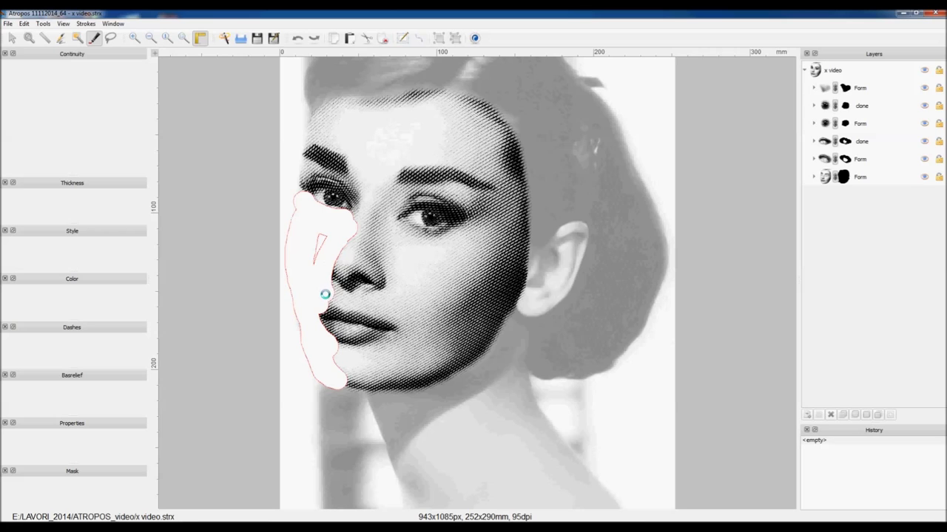
drag(321, 233, 318, 244)
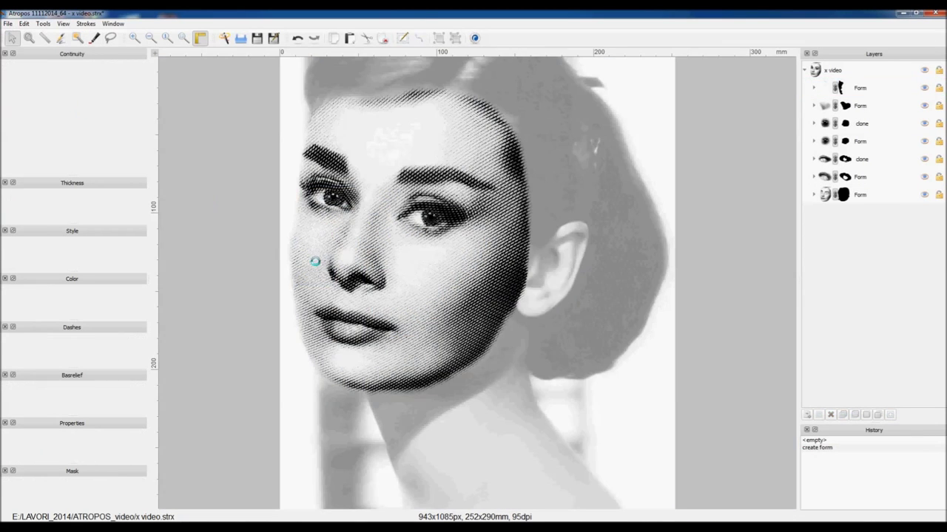
click(315, 261)
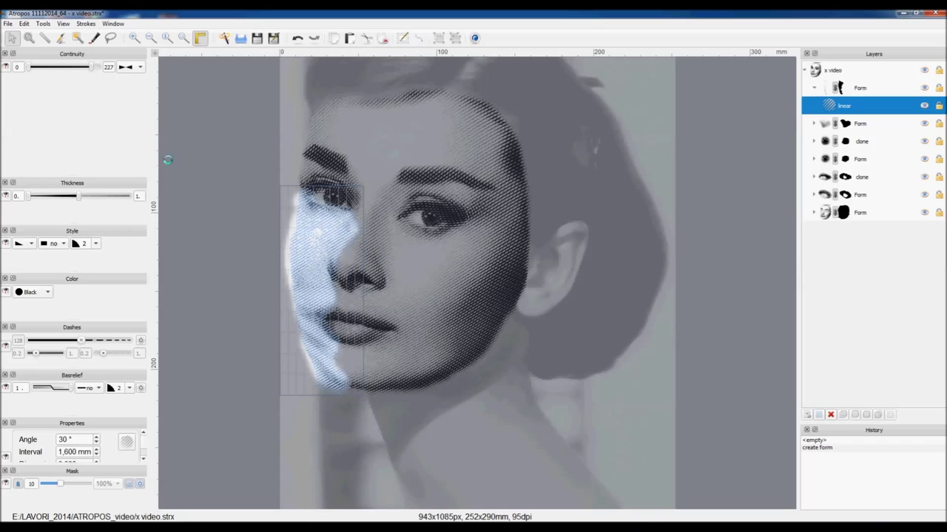
scroll(78, 419, down, 3)
text(80)
key(Return)
Add and drag nodes so the cheek form follows the eye, nose and jawline, then preview
click(279, 256)
drag(278, 255, 258, 254)
drag(279, 188, 278, 196)
drag(363, 186, 355, 201)
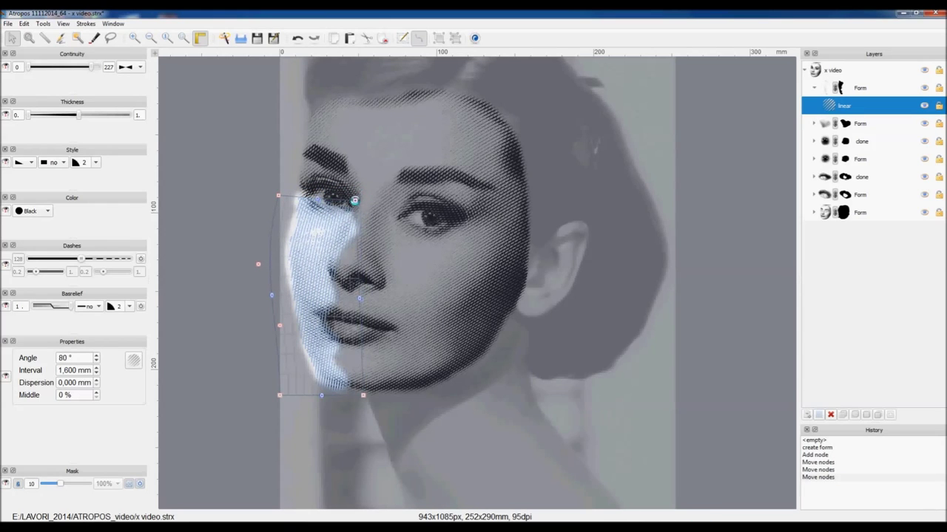
click(359, 291)
drag(360, 288, 321, 267)
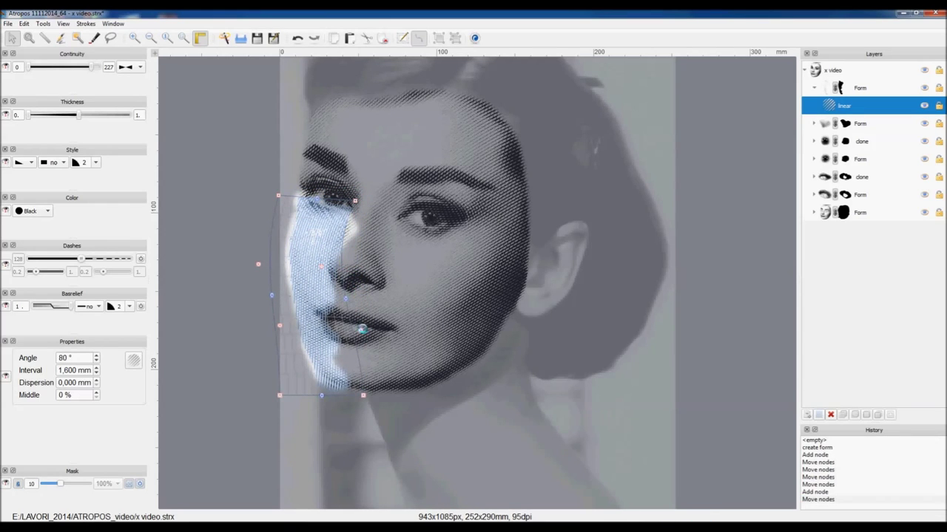
drag(279, 325, 286, 355)
drag(271, 296, 276, 305)
drag(280, 395, 312, 386)
drag(285, 355, 287, 350)
drag(258, 264, 258, 269)
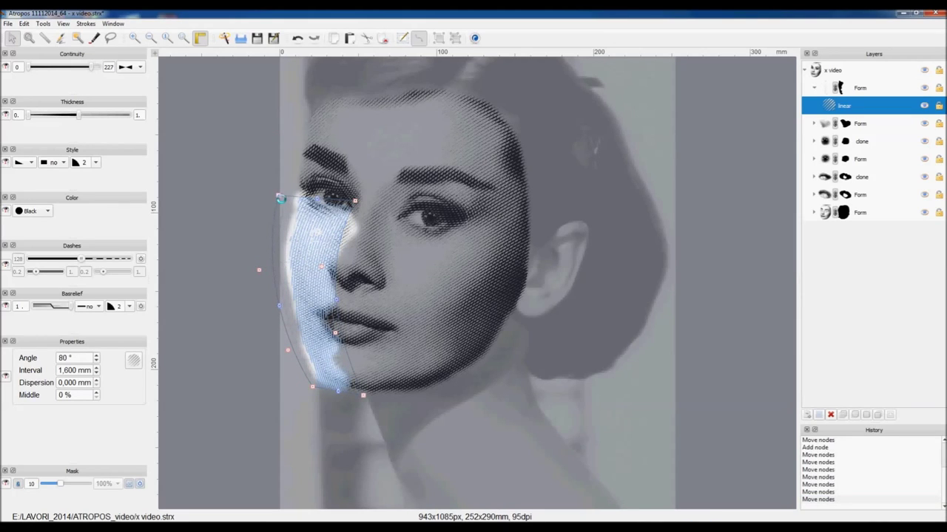
click(418, 37)
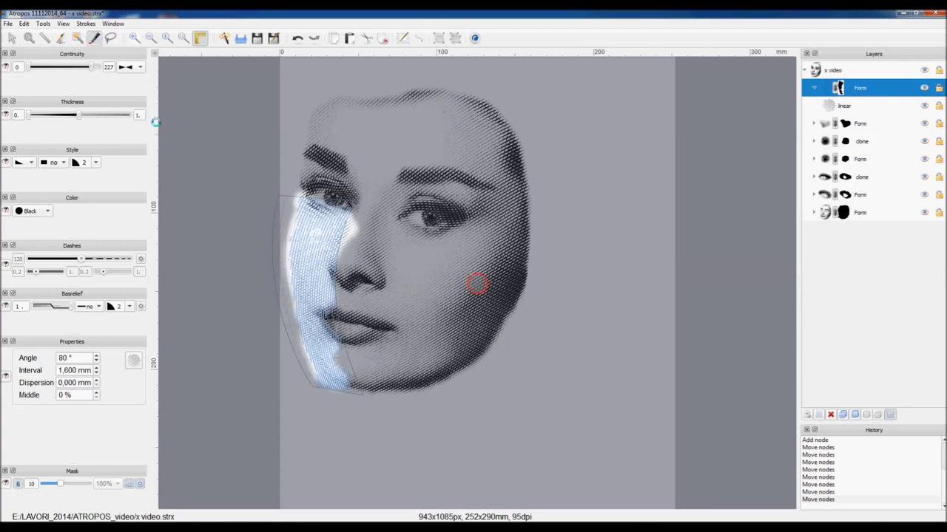
Discard a stray blob near the chin and mask the face hatching off the right eyebrow
mouse_move(323, 400)
mouse_down()
mouse_move(338, 395)
mouse_move(319, 381)
mouse_up()
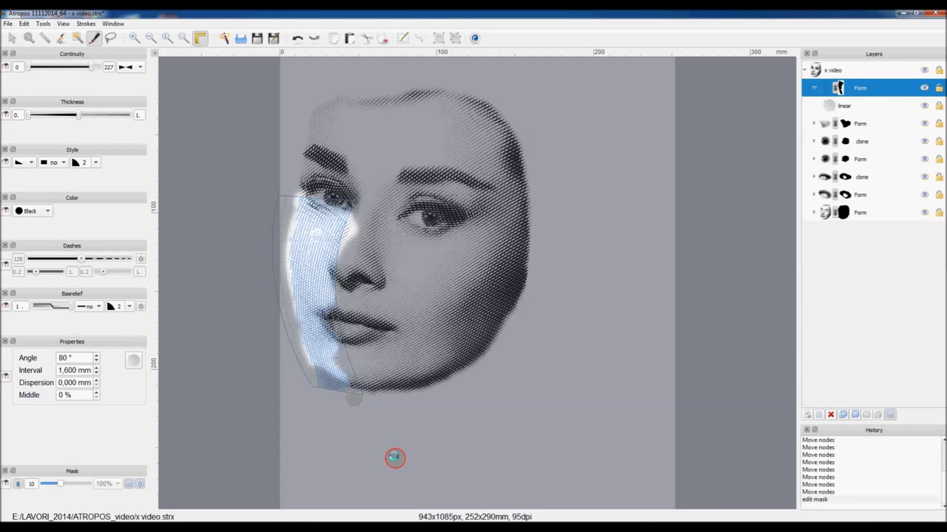
click(275, 451)
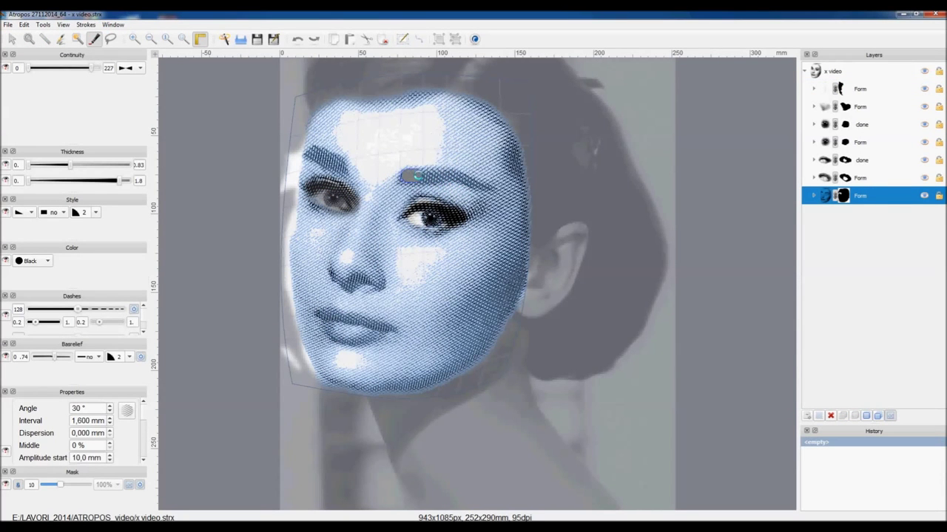
drag(443, 174, 444, 174)
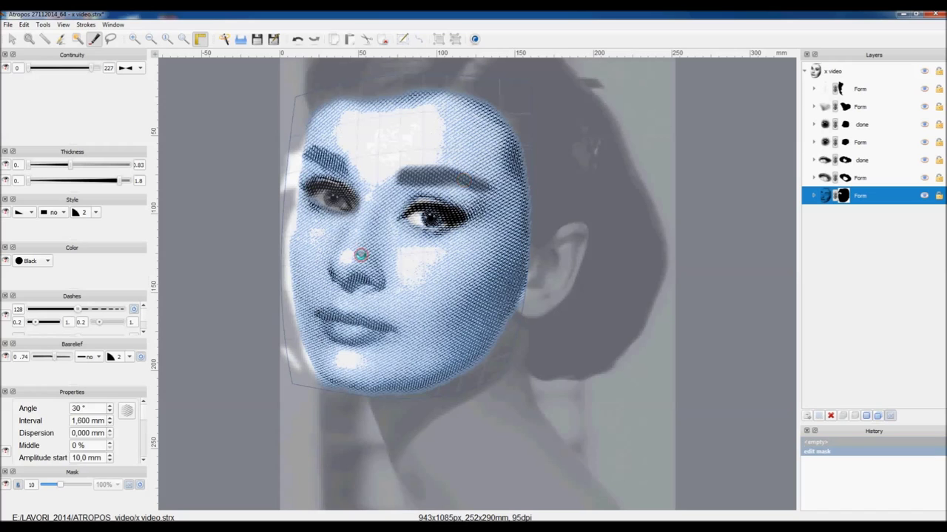
click(11, 38)
click(244, 107)
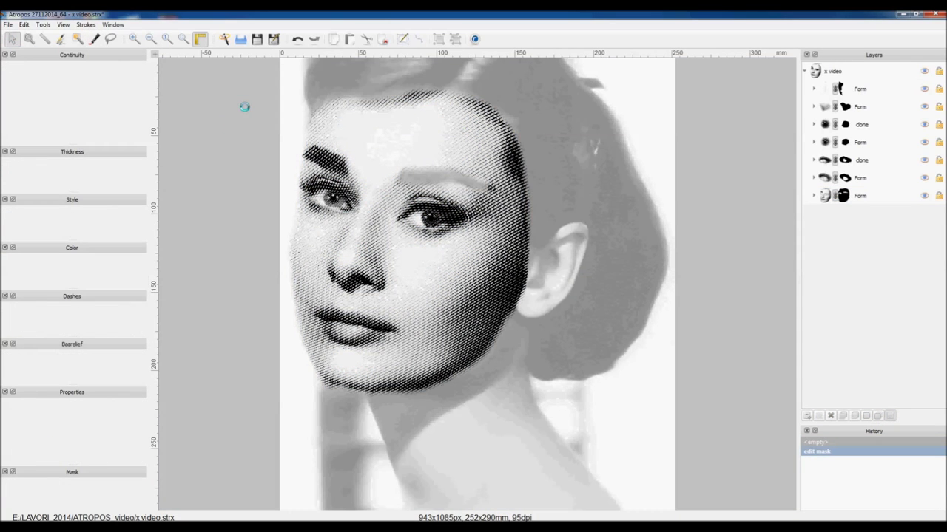
Brush a new form over the right eyebrow and give it a wave-type Sigmoid hatch
key(b)
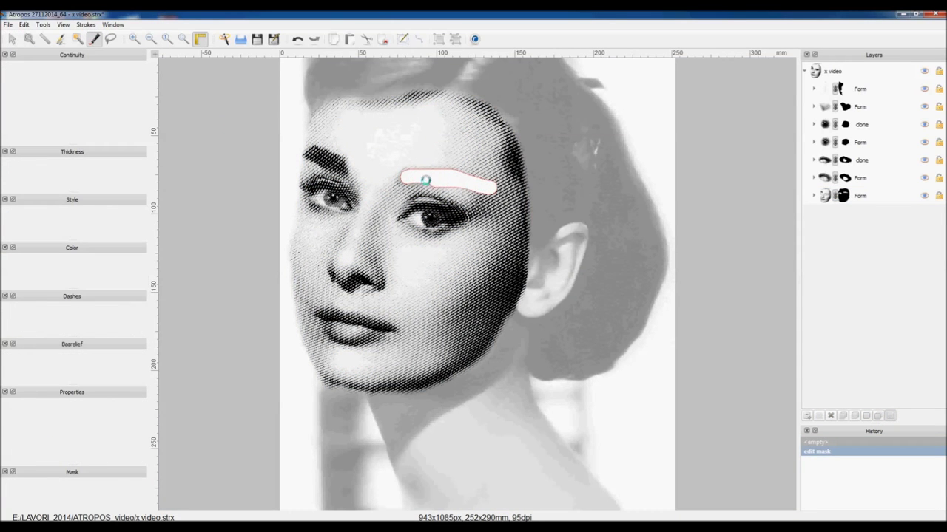
drag(455, 178, 403, 179)
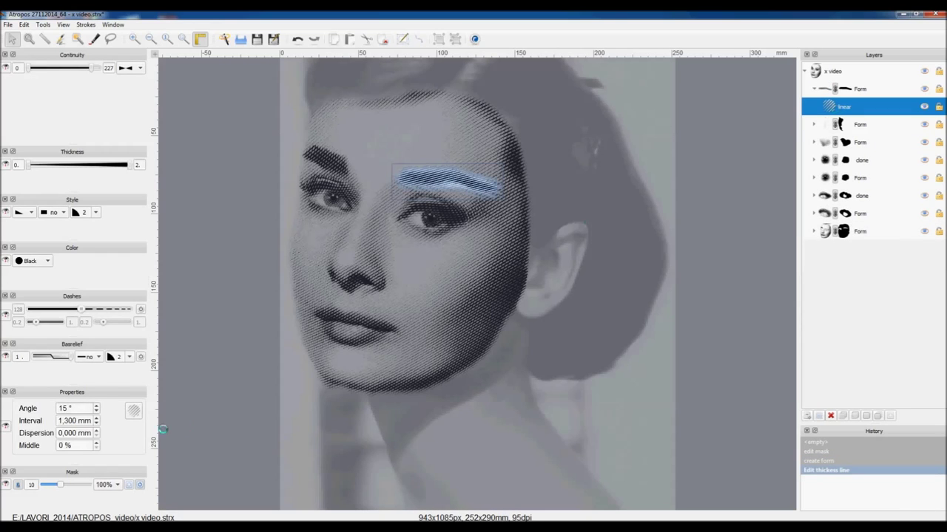
click(133, 362)
click(56, 369)
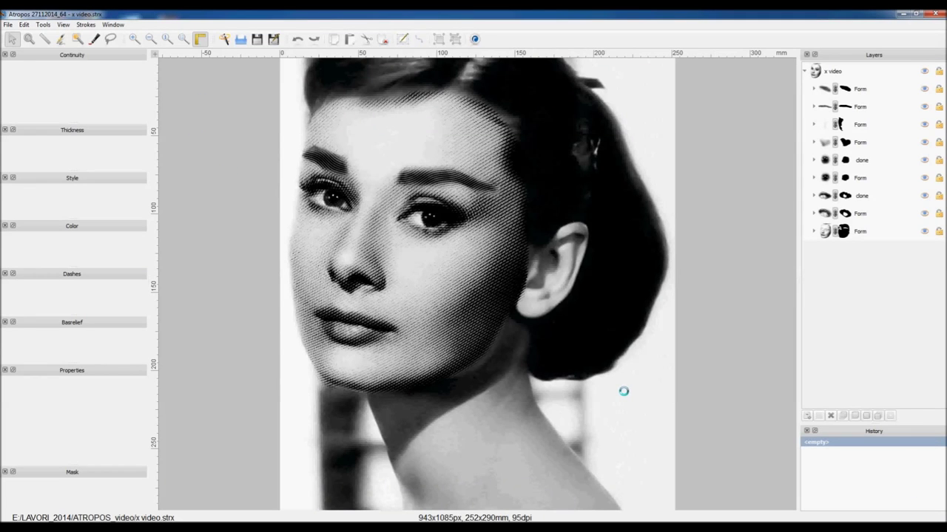
click(850, 232)
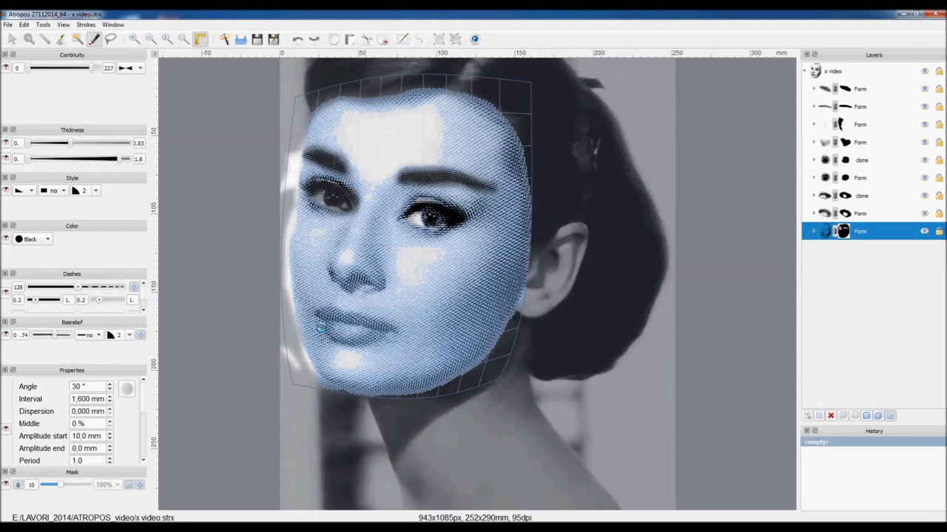
Mask the face hatching off the lips and make the lips their own hatch form
drag(362, 335, 347, 333)
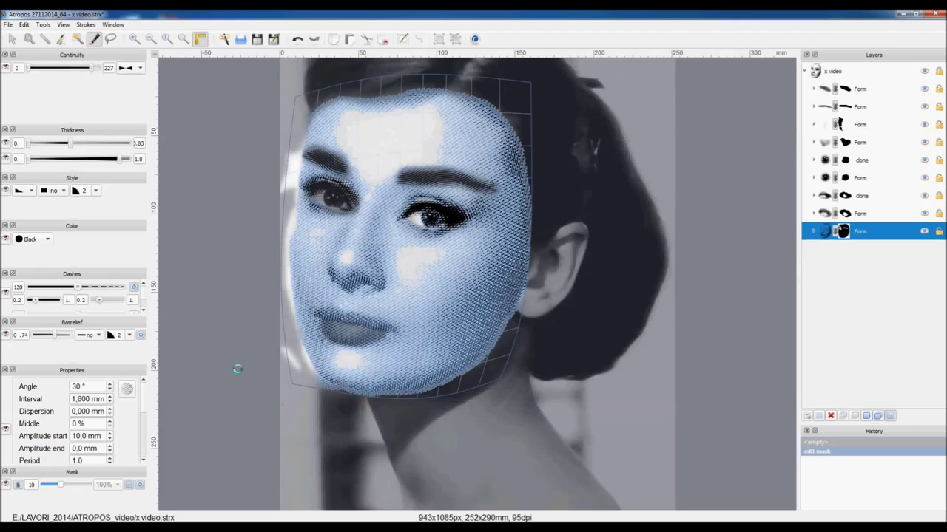
key(Escape)
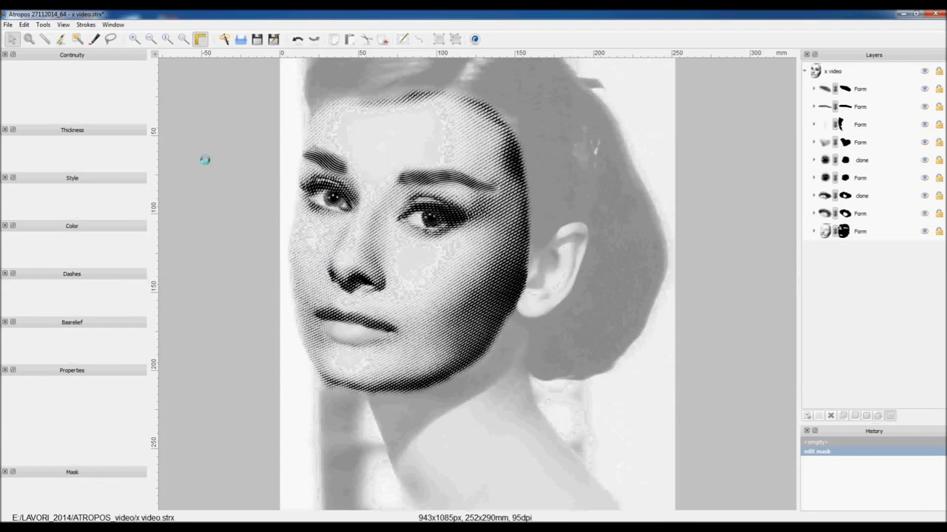
key(b)
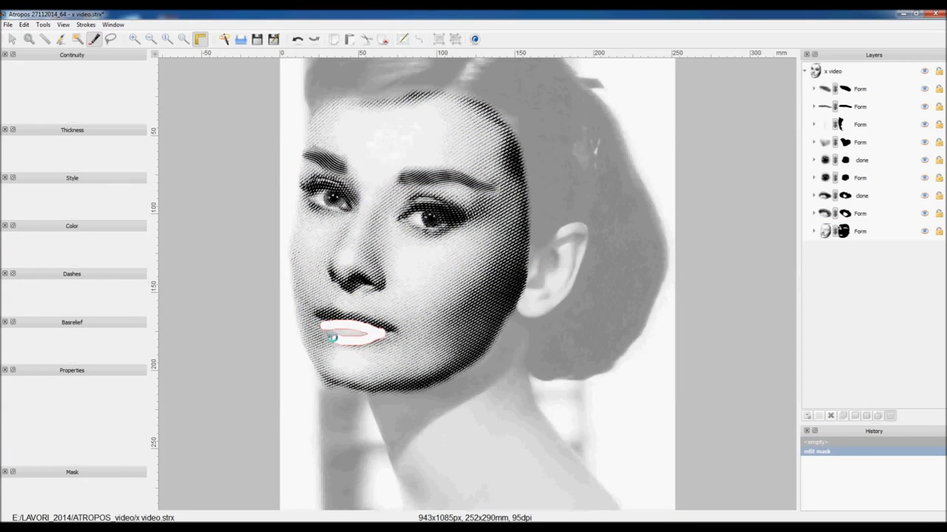
key(Return)
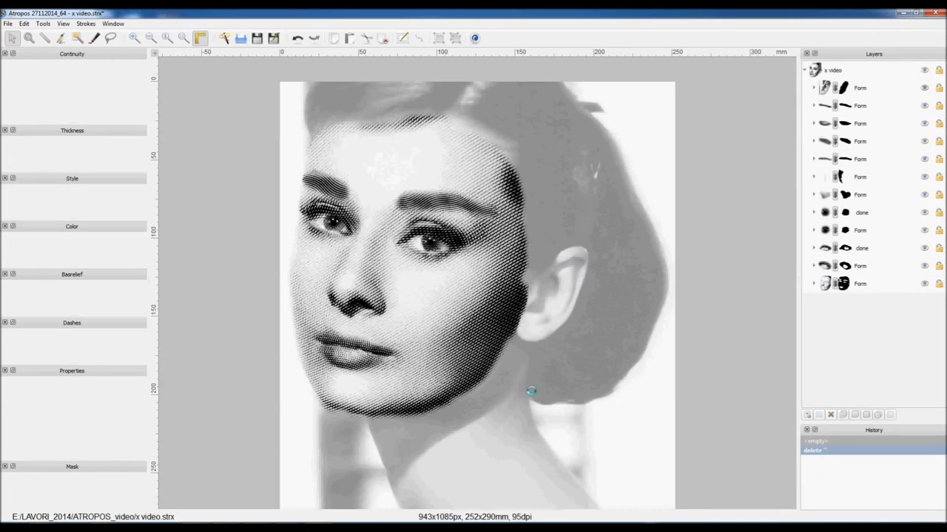
click(110, 38)
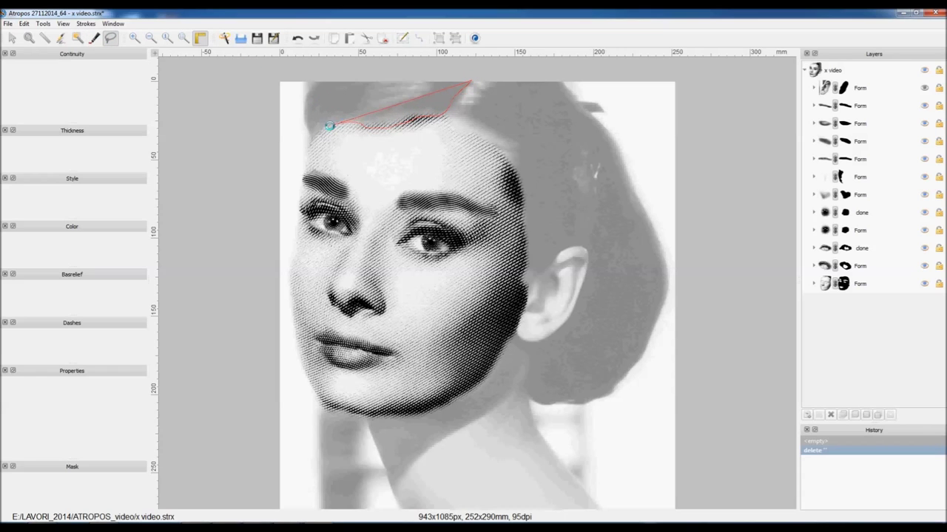
Close the lasso outline over the top of the head and give the hair a wave hatch
click(309, 85)
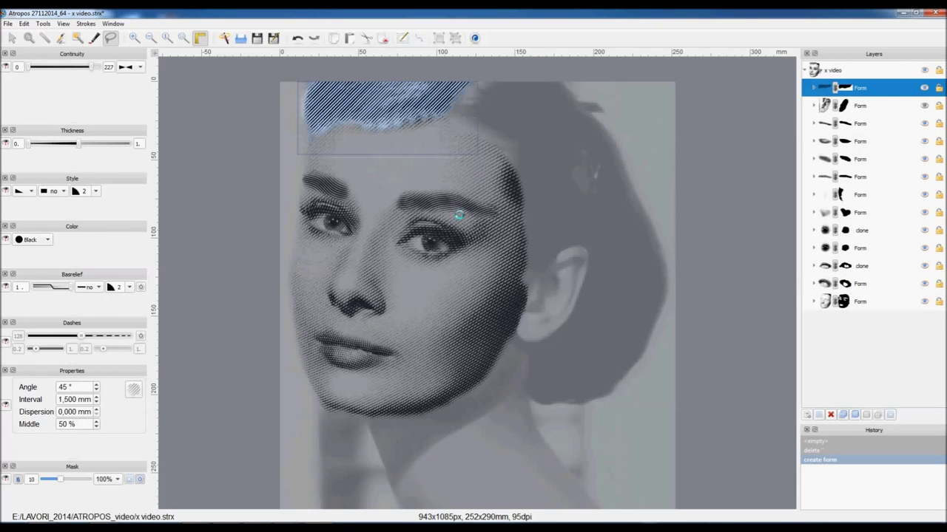
click(98, 386)
click(59, 429)
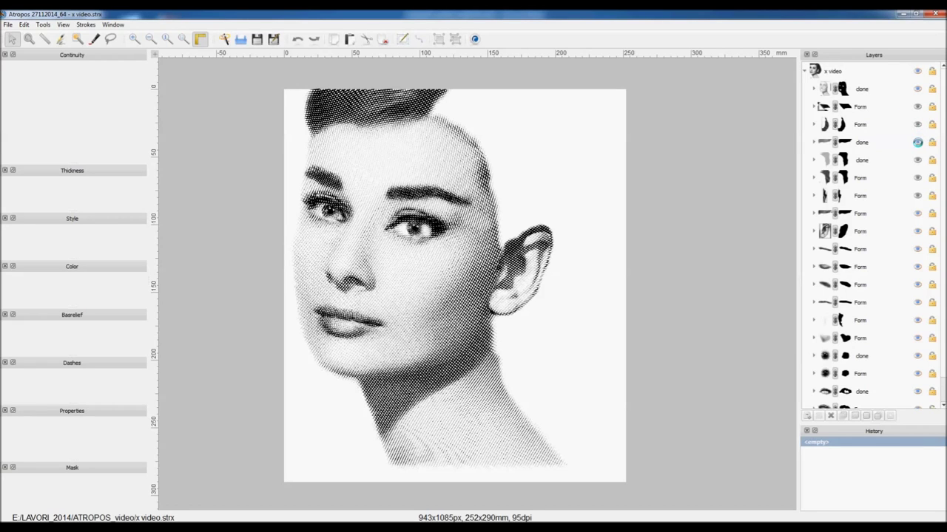
Unhide the side hair, bun and remaining hair strand layers in the Layers panel
click(917, 177)
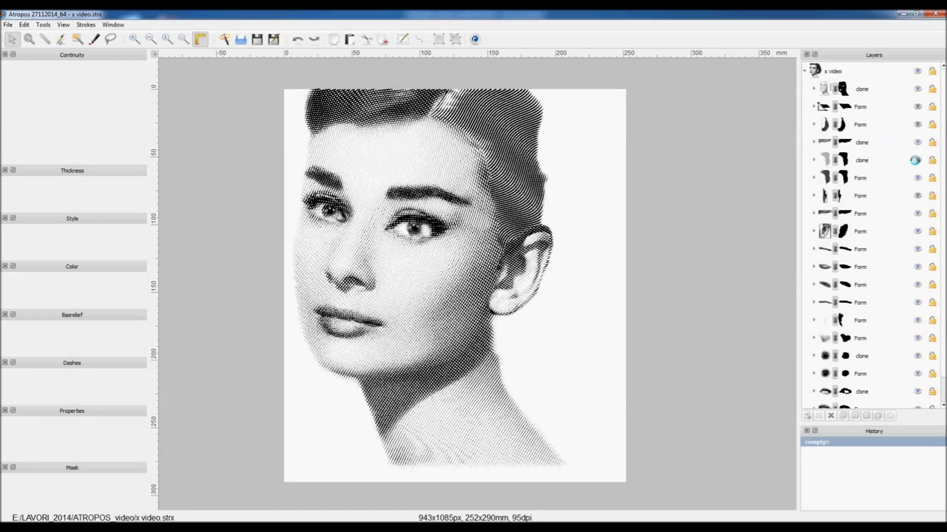
click(915, 159)
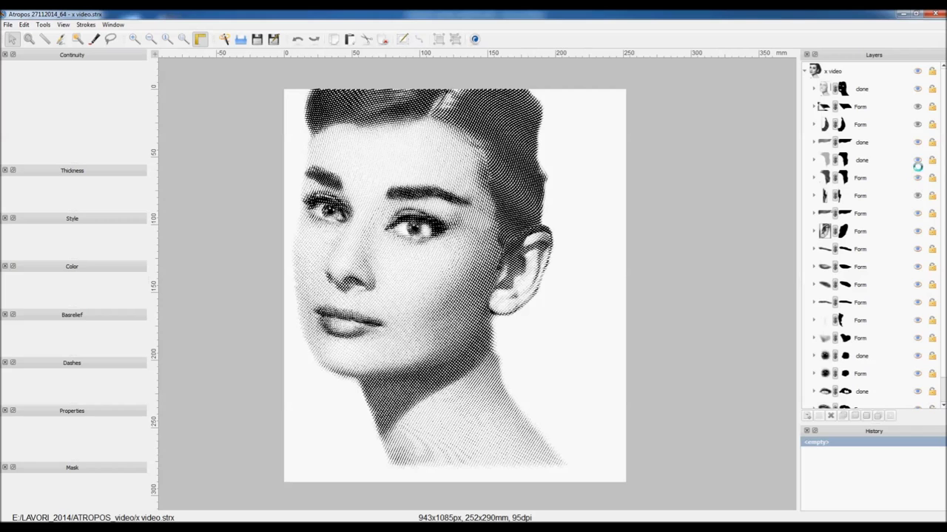
click(916, 123)
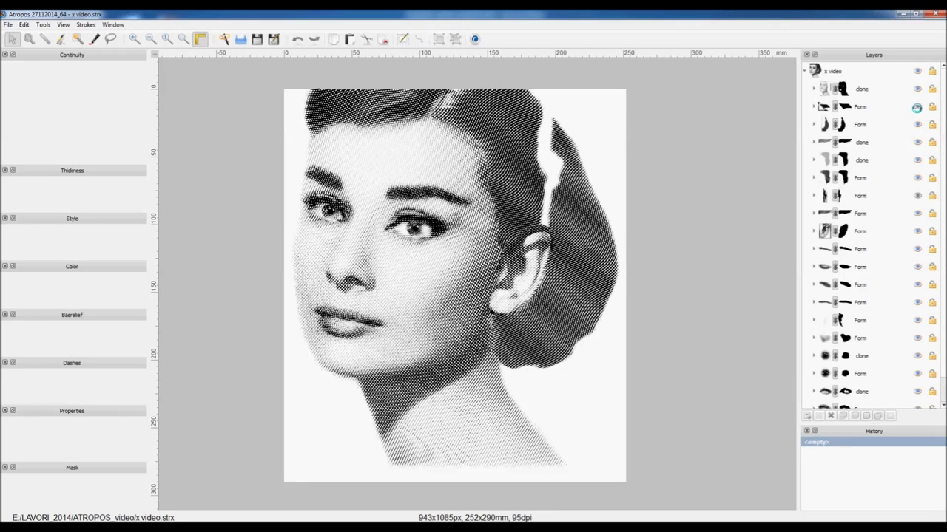
click(916, 196)
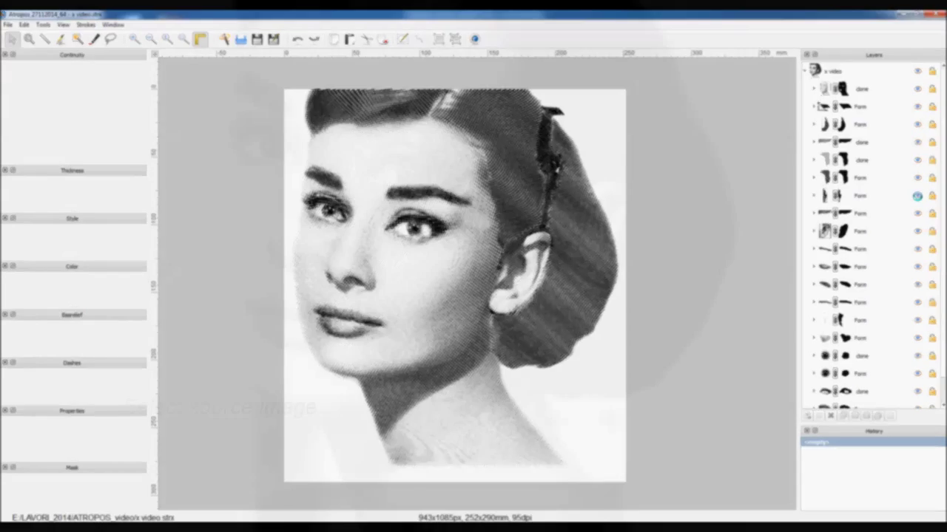